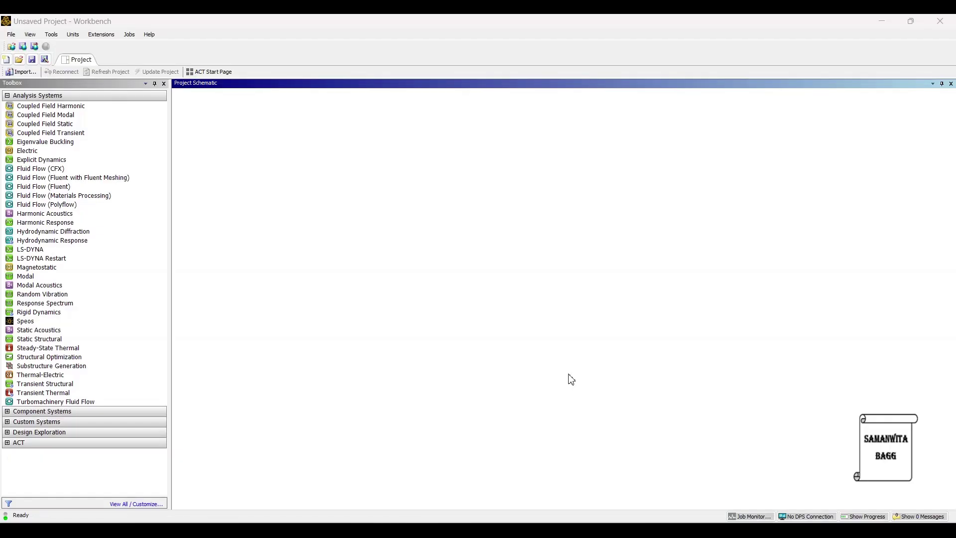
# - Switch to SOLIDWORKS, create a new part document and dismiss the resource monitor notification
pyautogui.click(684, 468)
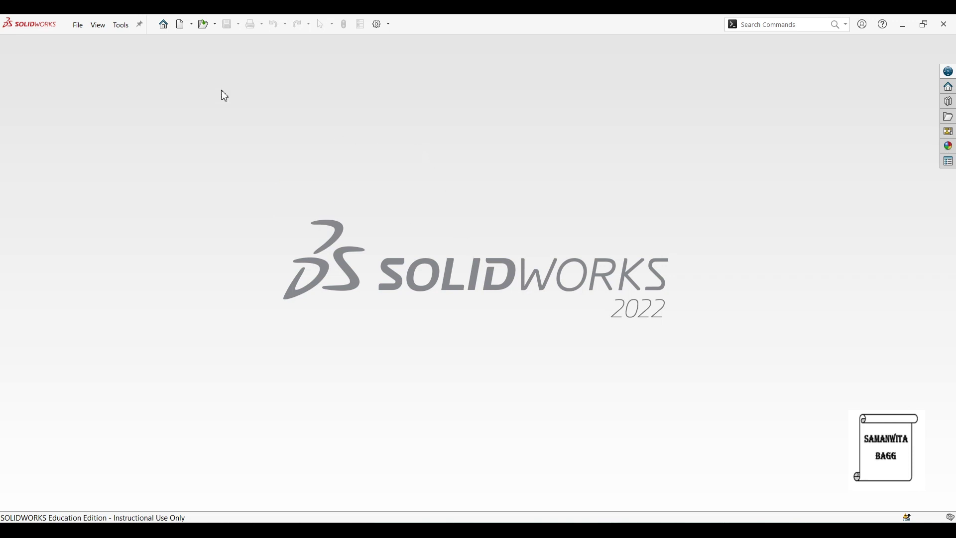
pyautogui.click(181, 25)
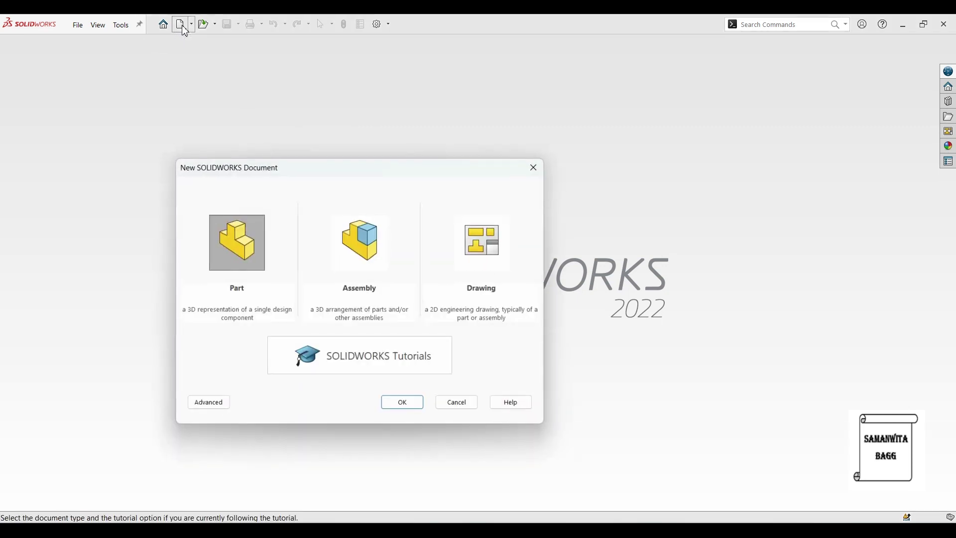
pyautogui.click(265, 299)
pyautogui.click(405, 405)
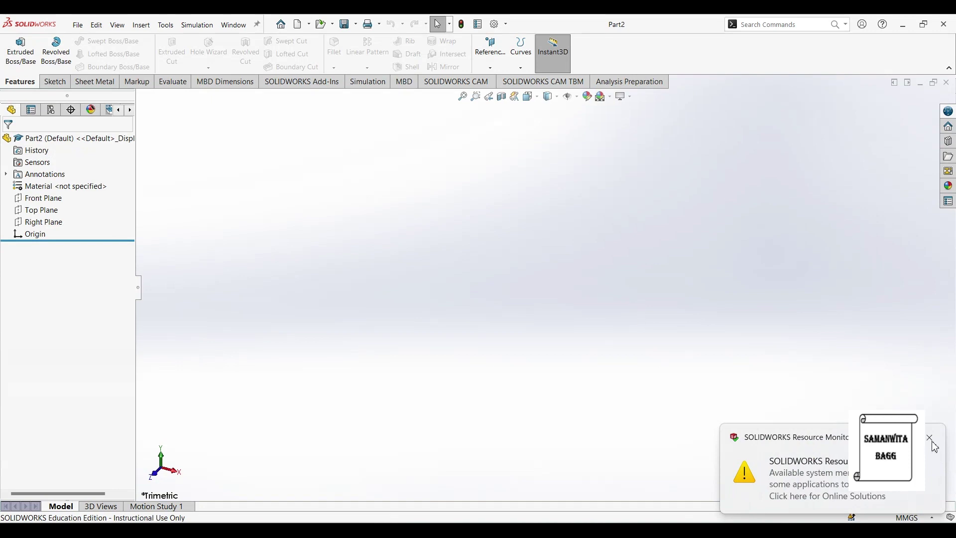
pyautogui.click(930, 438)
pyautogui.moveTo(717, 513)
pyautogui.click(715, 473)
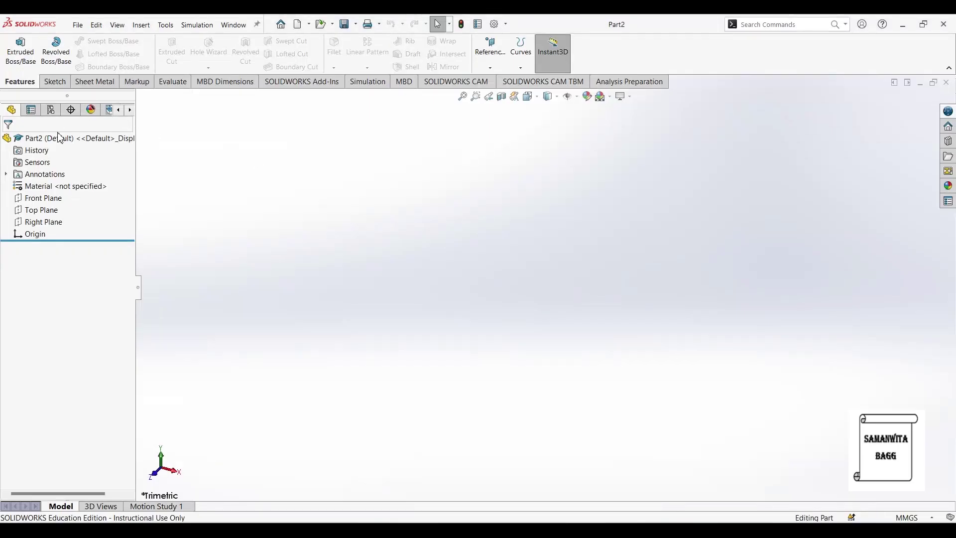
# - On the Front Plane, sketch a six-sided polygon centred on the origin with an inscribed circle about 72.67 mm in diameter
pyautogui.click(57, 204)
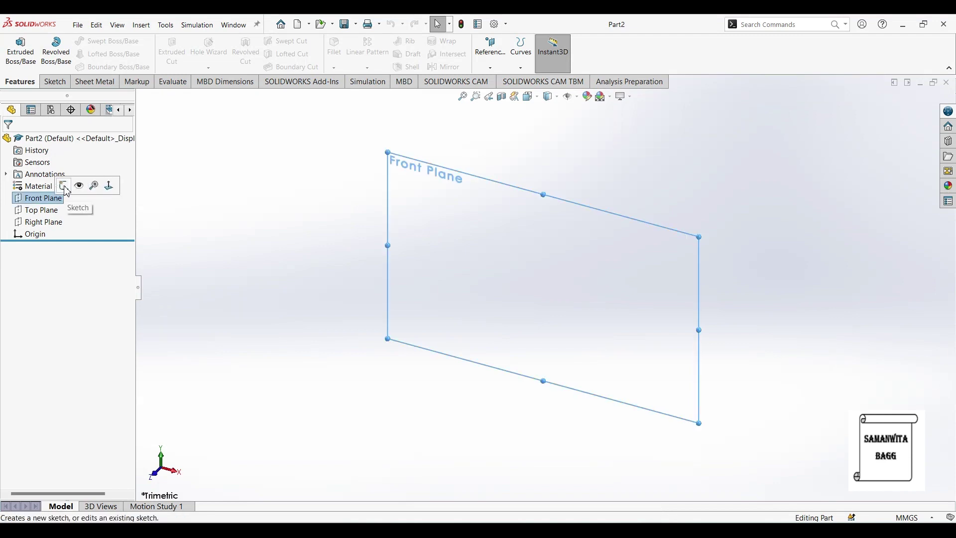
pyautogui.click(108, 186)
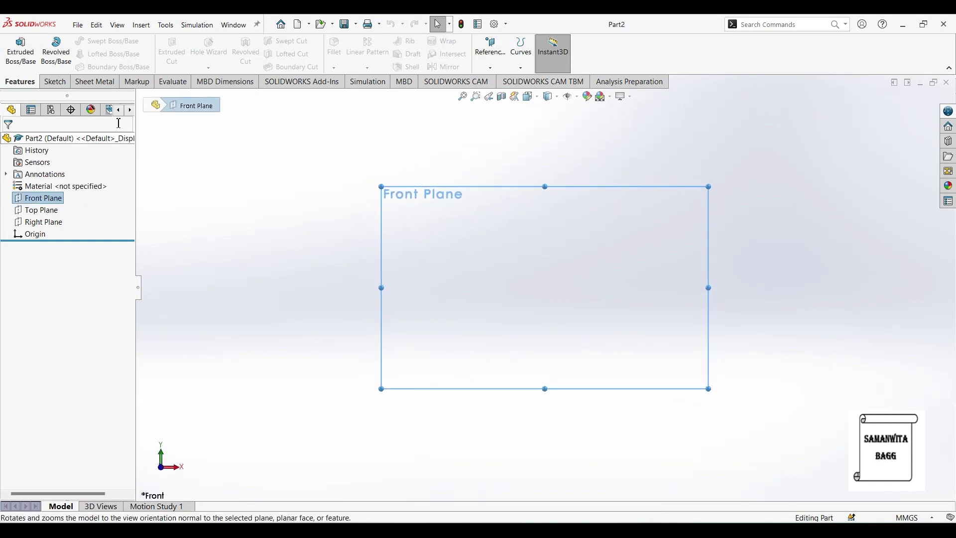
pyautogui.click(54, 82)
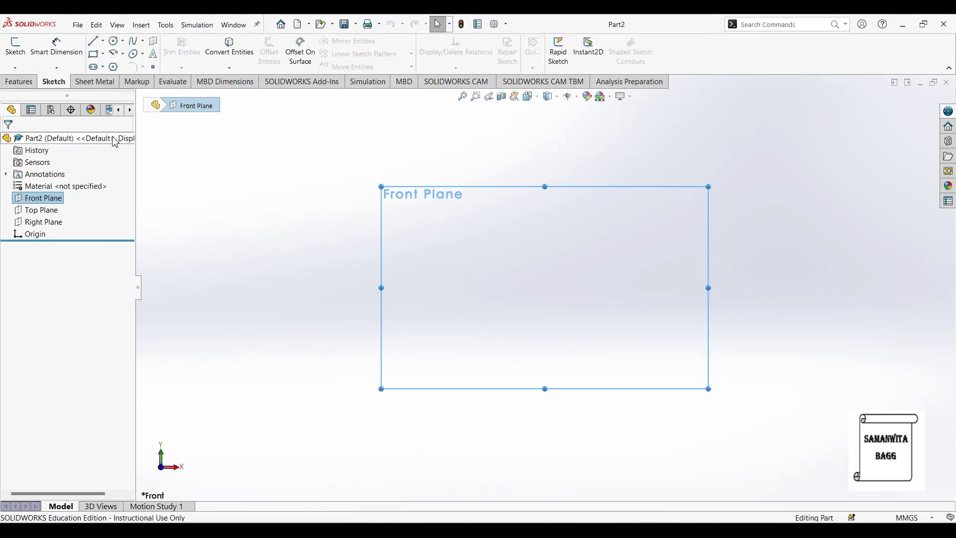
pyautogui.click(113, 67)
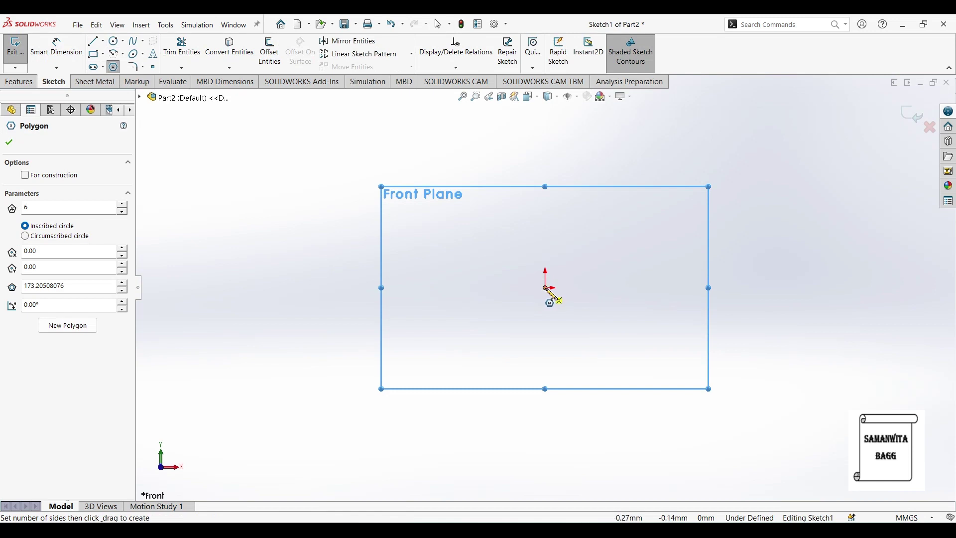
pyautogui.click(547, 288)
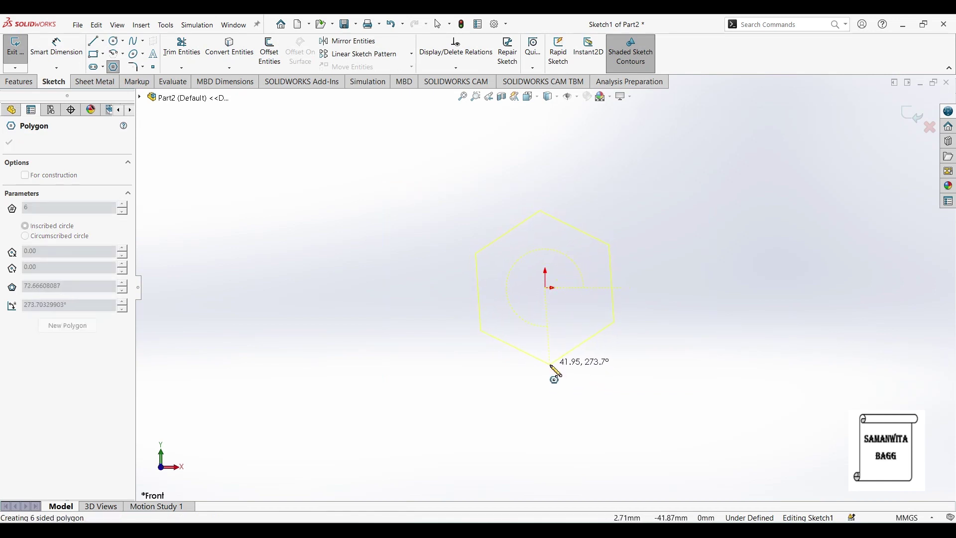
pyautogui.click(551, 366)
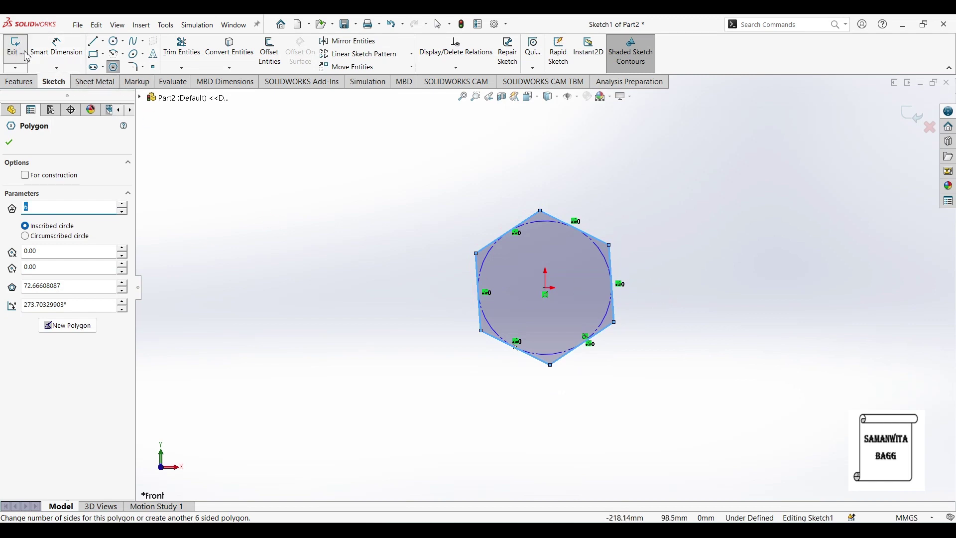
# - Dimension the hexagon's inscribed circle to a diameter of 16 mm
pyautogui.click(57, 46)
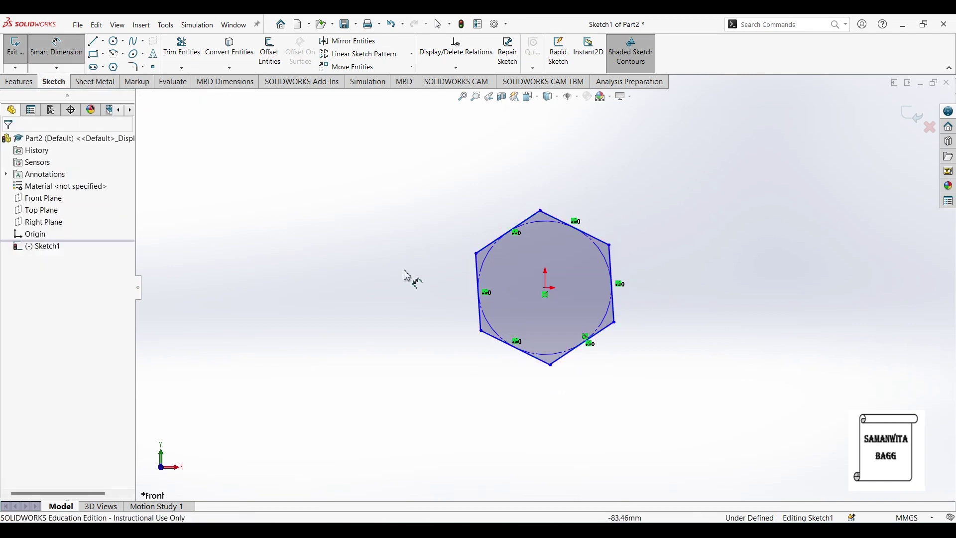
pyautogui.click(490, 263)
pyautogui.click(425, 199)
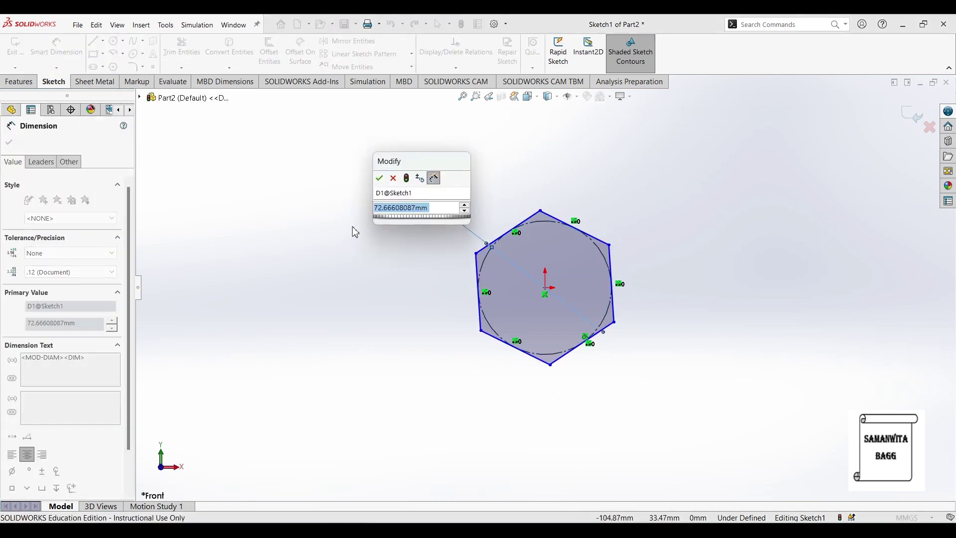
pyautogui.write('16')
pyautogui.press('Return')
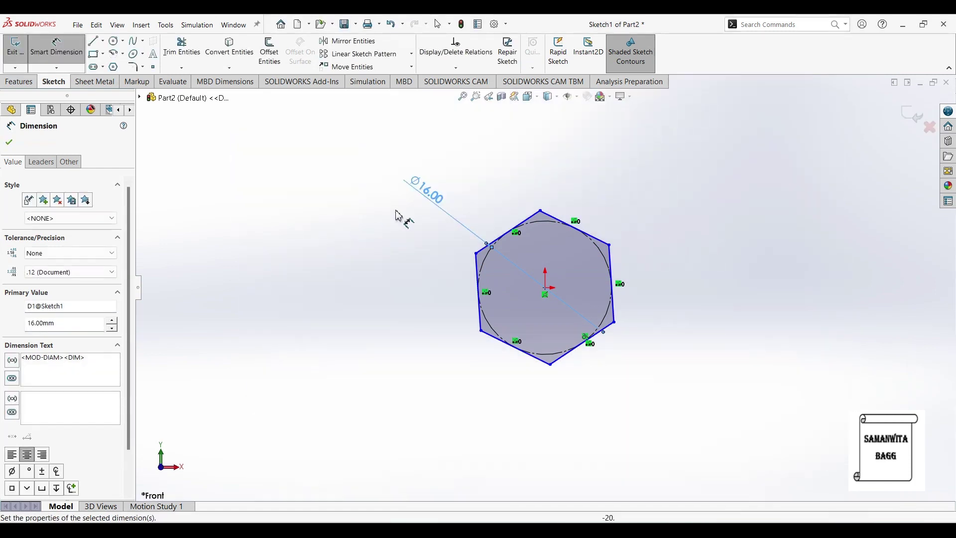
pyautogui.click(9, 142)
# - Add a Vertical relation to the hexagon's left side
pyautogui.click(478, 279)
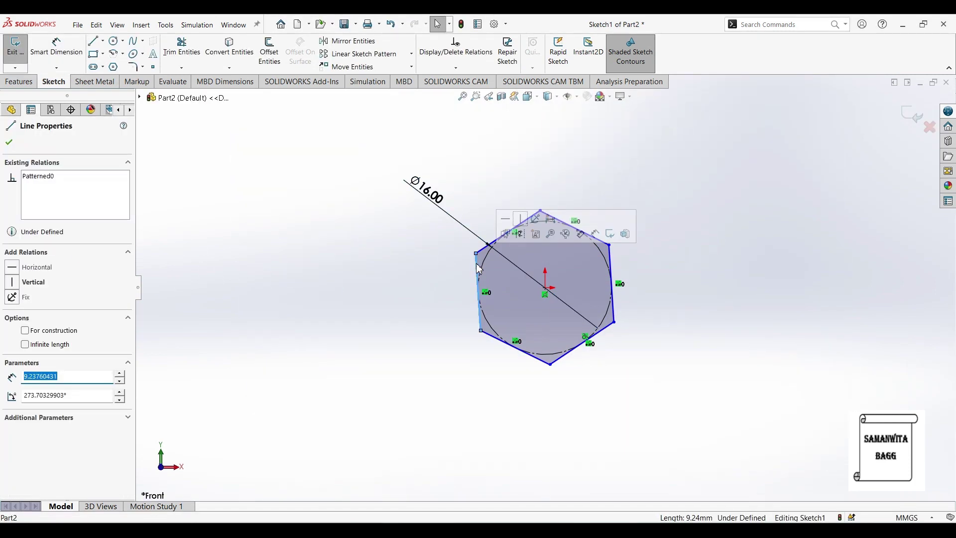
pyautogui.click(525, 223)
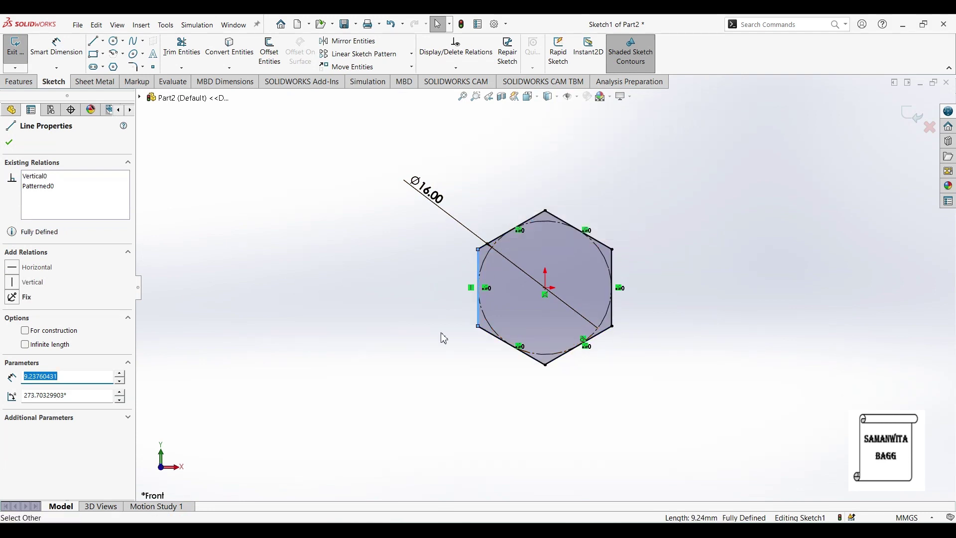
pyautogui.click(324, 394)
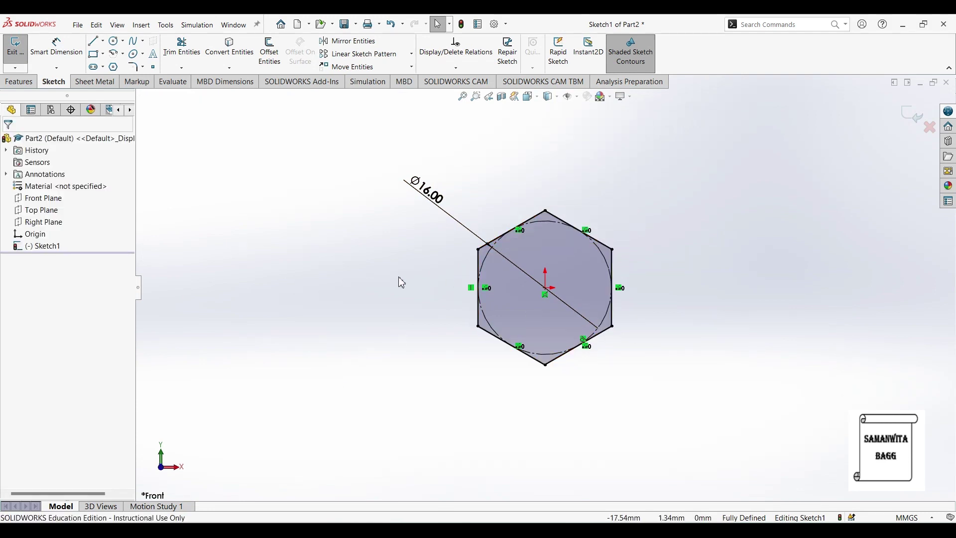
# - Sketch a circle with a radius of about 3.06 mm centred on the origin inside the hexagon
pyautogui.click(116, 41)
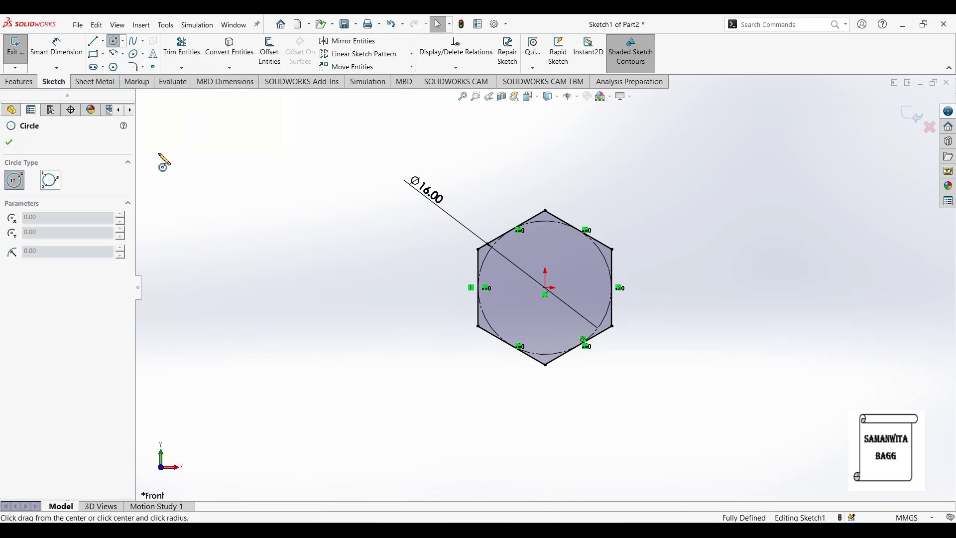
pyautogui.click(546, 289)
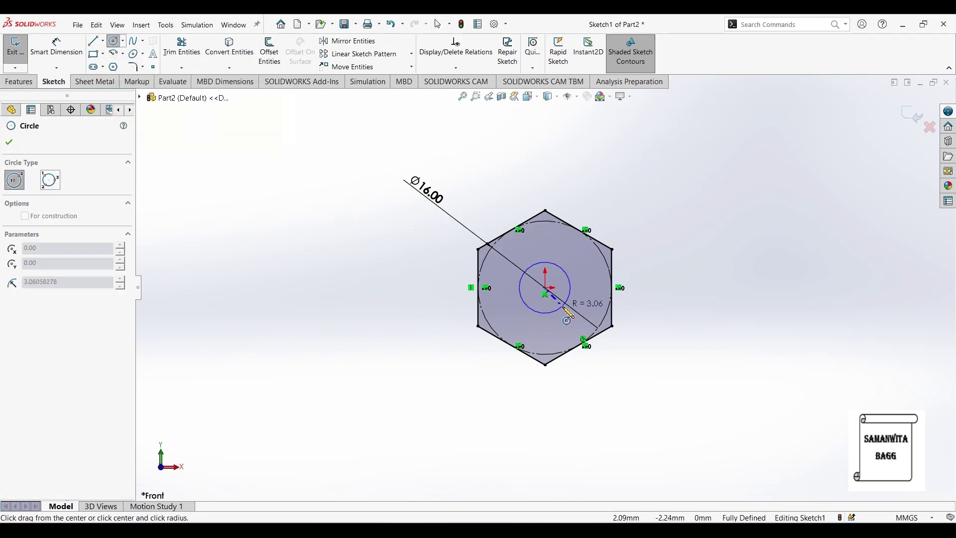
pyautogui.click(564, 306)
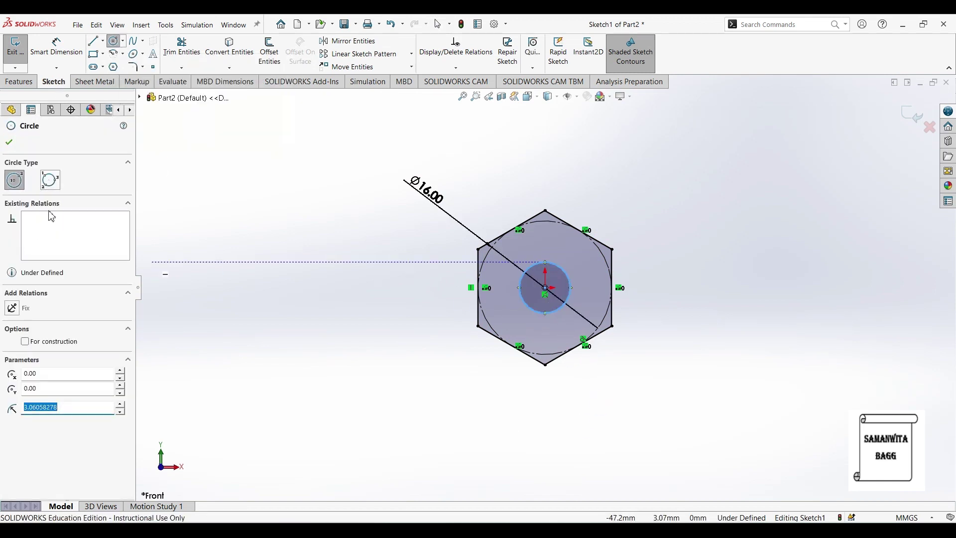
pyautogui.click(9, 143)
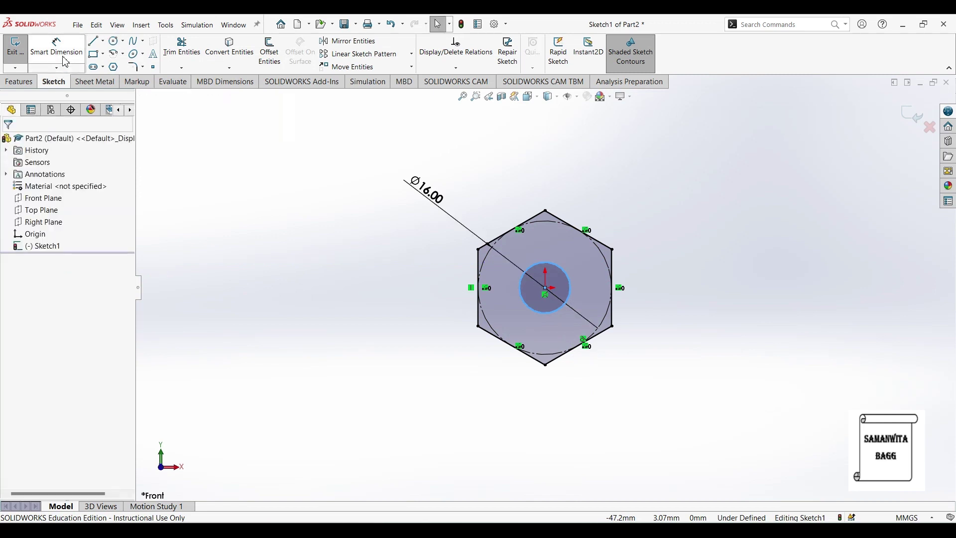
# - Dimension the inner circle to a diameter of 8.5 mm and exit the sketch
pyautogui.click(56, 47)
pyautogui.click(558, 273)
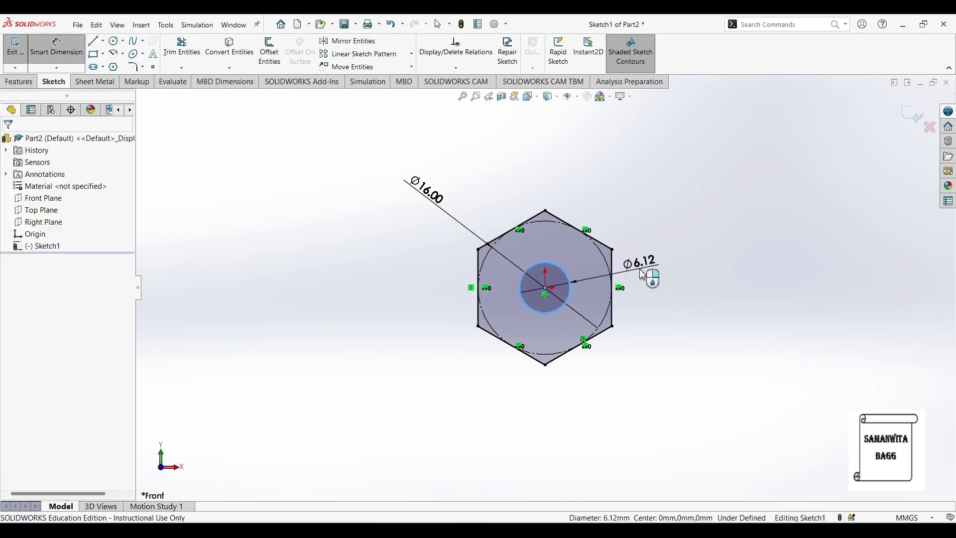
pyautogui.click(647, 298)
pyautogui.write('8.5')
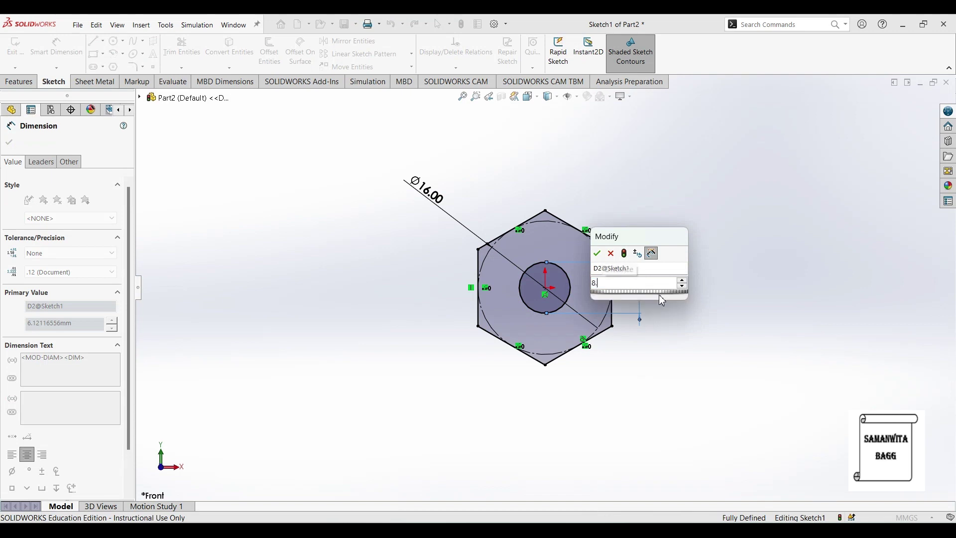
pyautogui.press('Return')
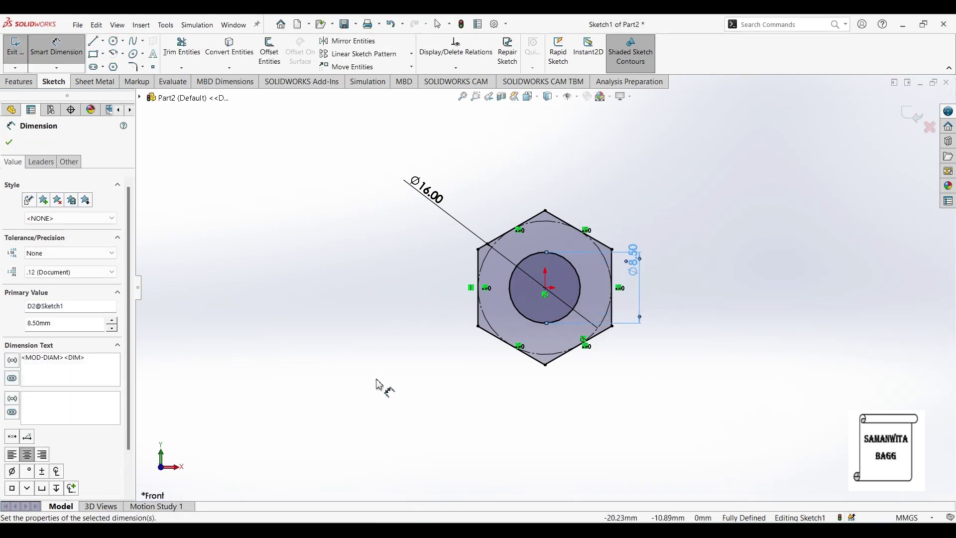
pyautogui.click(8, 143)
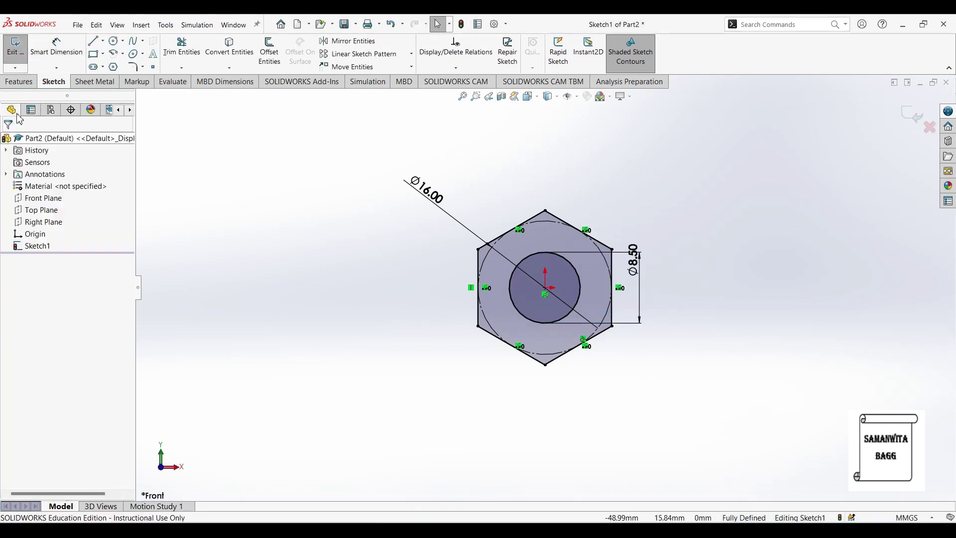
pyautogui.click(18, 47)
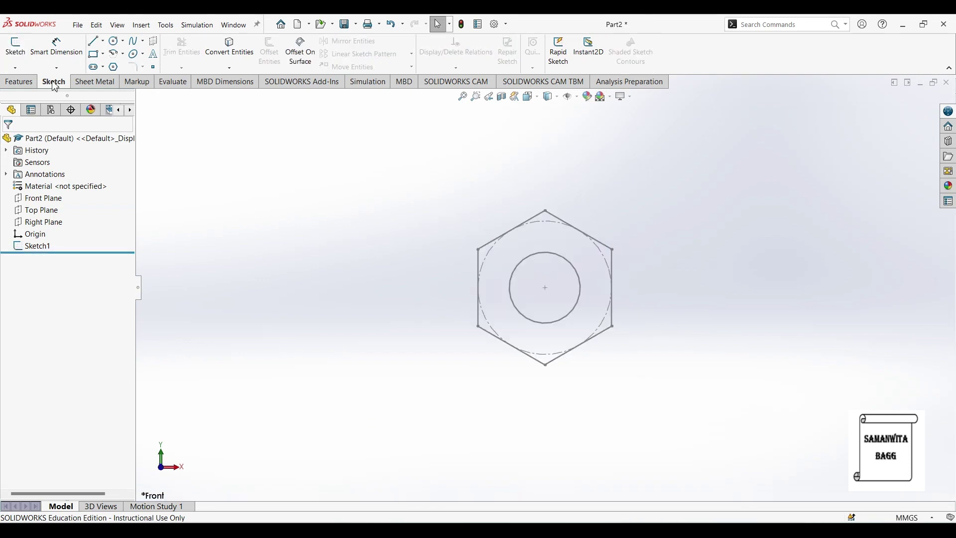
# - Extrude the hexagon sketch with its central hole as a boss to a depth of 8.4 mm using the Mid Plane end condition
pyautogui.click(19, 82)
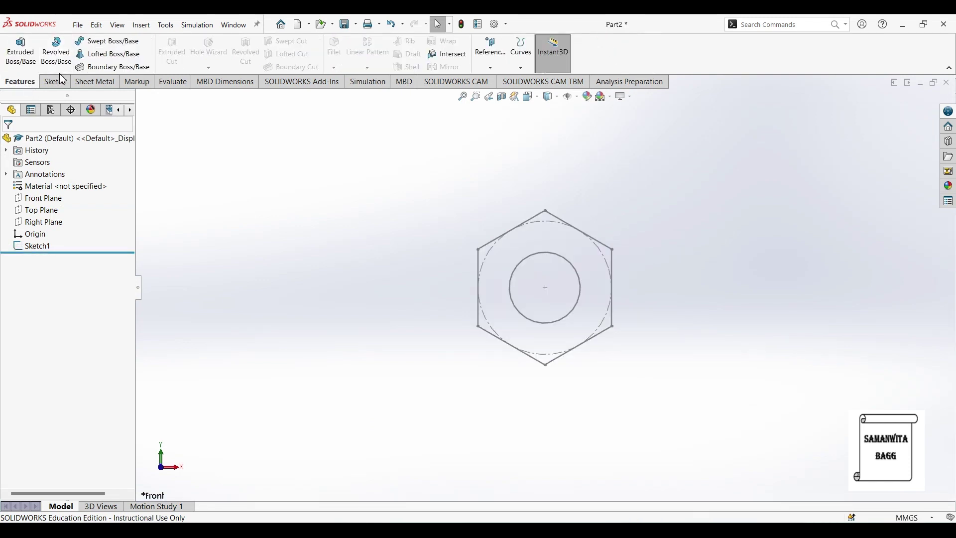
pyautogui.click(21, 50)
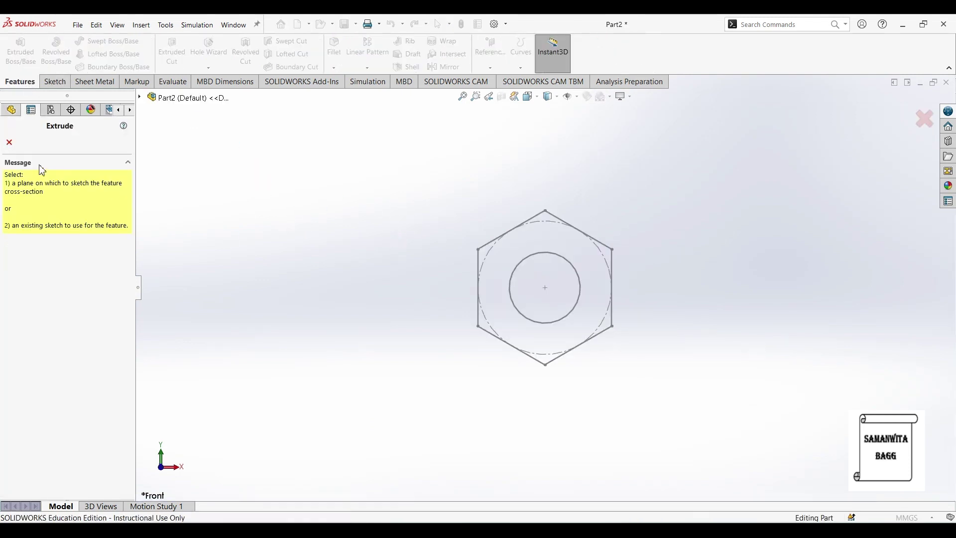
pyautogui.click(141, 98)
pyautogui.click(178, 205)
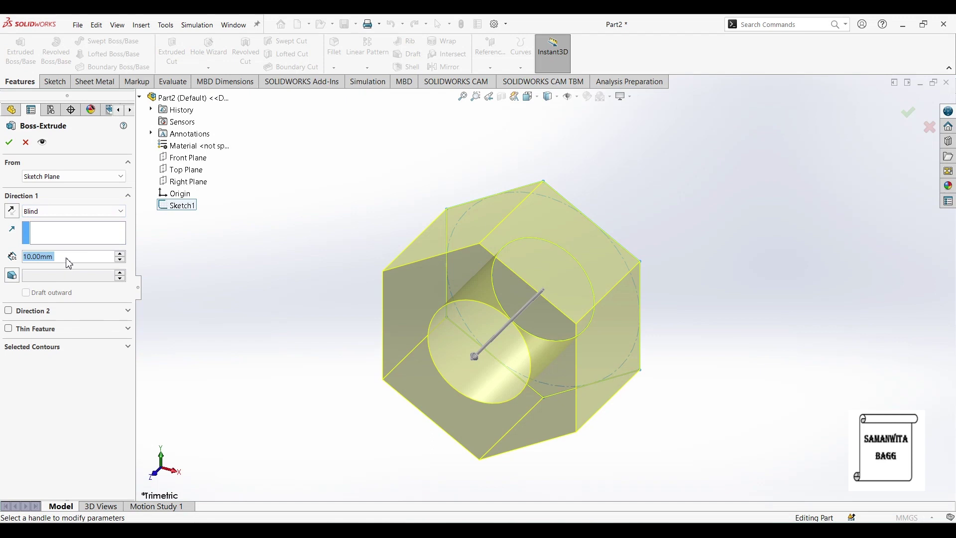
pyautogui.write('8.4')
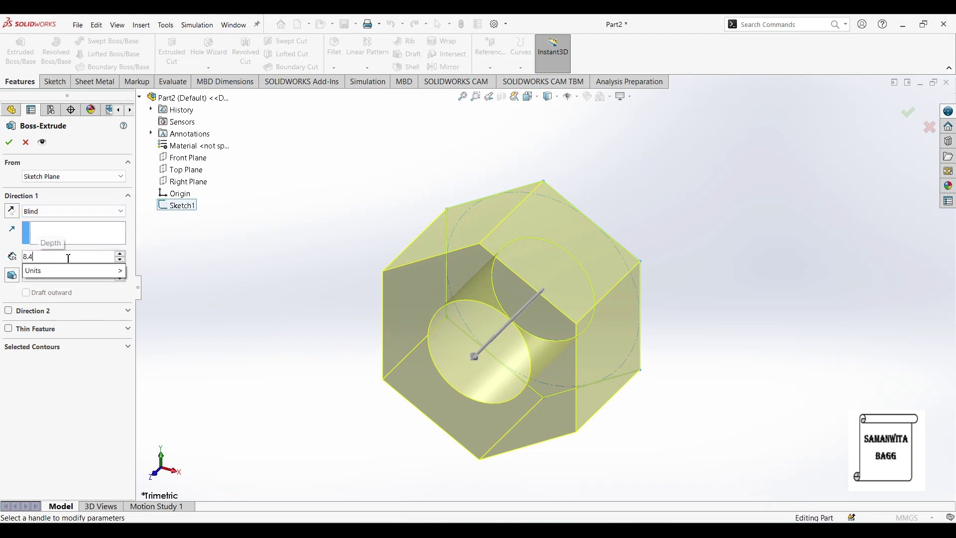
pyautogui.press('Return')
pyautogui.click(72, 211)
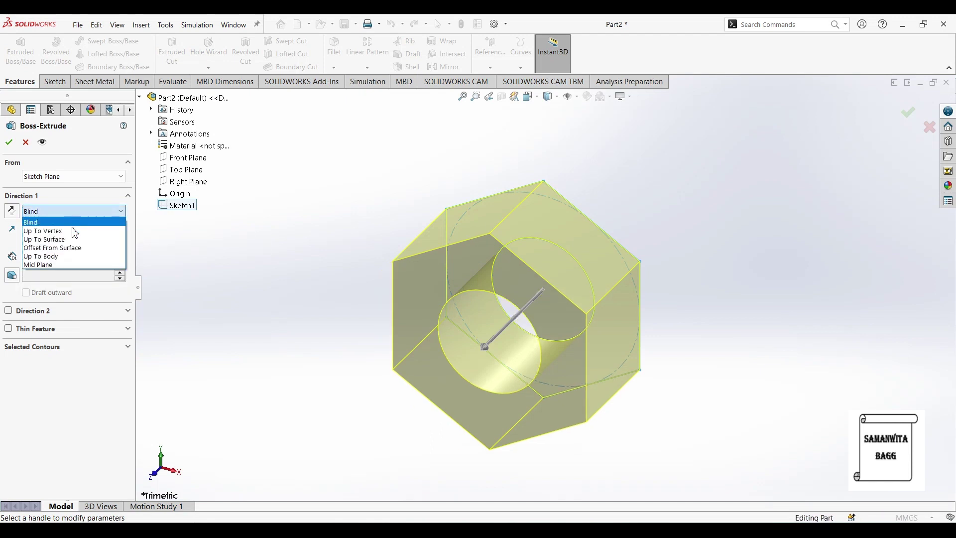
pyautogui.click(105, 265)
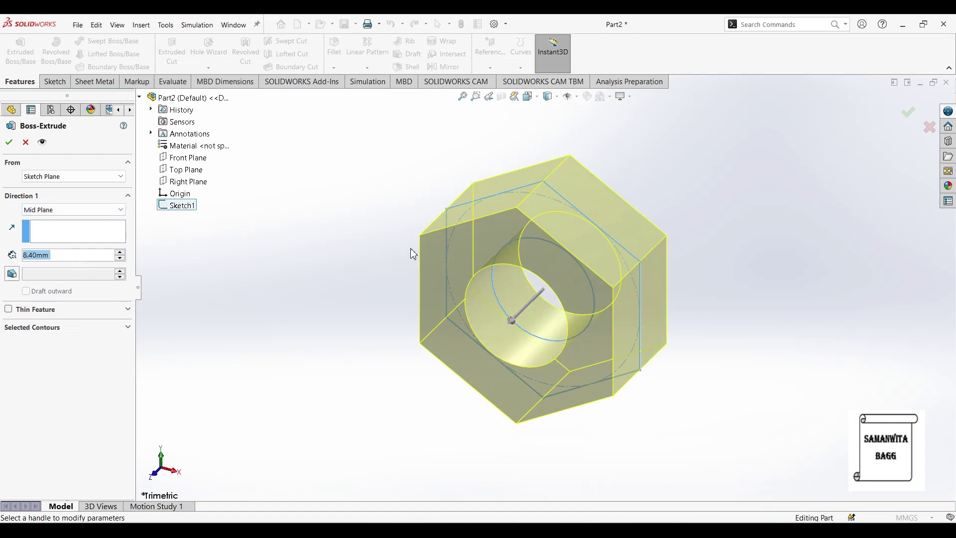
pyautogui.click(9, 142)
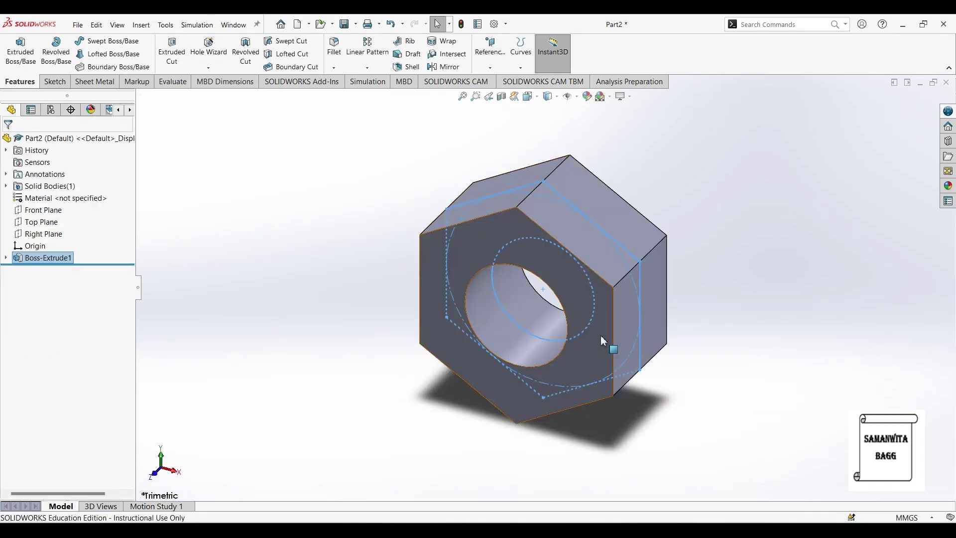
pyautogui.moveTo(602, 337); pyautogui.dragTo(668, 269, button='middle')
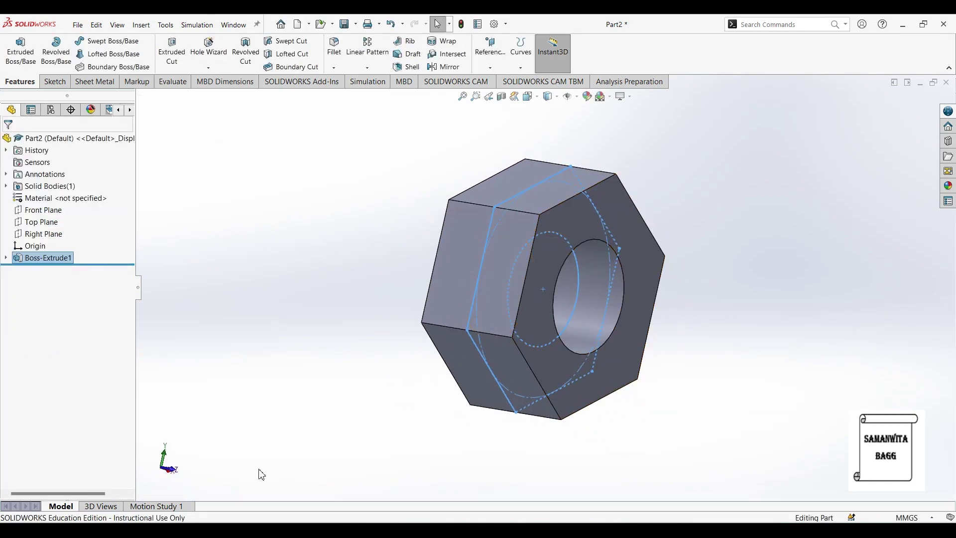
pyautogui.moveTo(498, 356); pyautogui.dragTo(358, 334, button='middle')
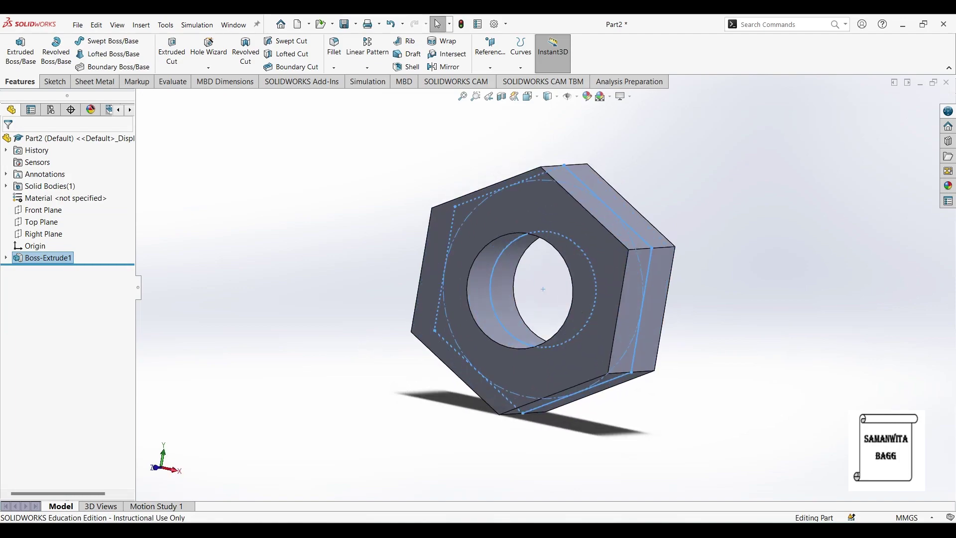
pyautogui.hotkey('alt', 'Tab')
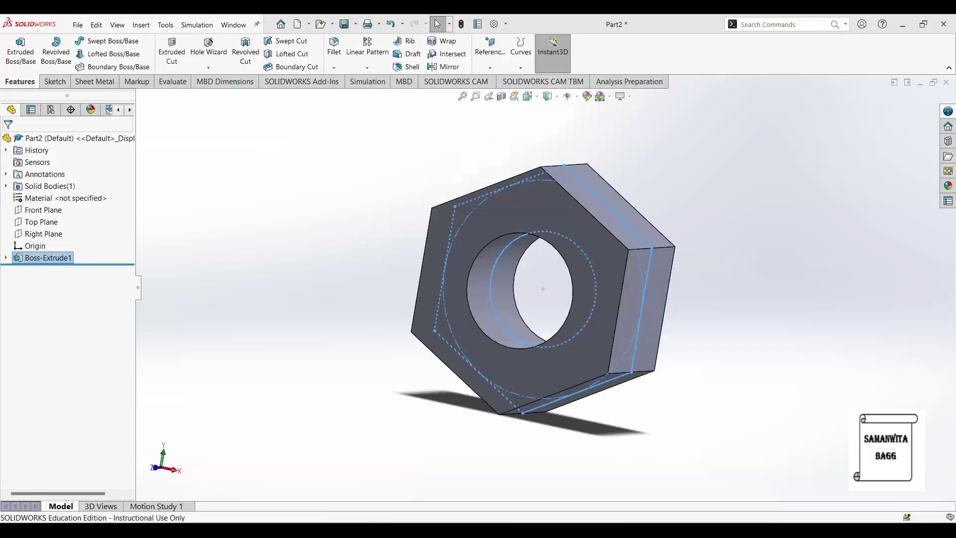
# - Sketch a circle centred on the origin with a radius of about 9.64 mm on the nut's front hexagonal face
pyautogui.hotkey('alt', 'Tab')
pyautogui.moveTo(347, 258); pyautogui.dragTo(653, 265, button='middle')
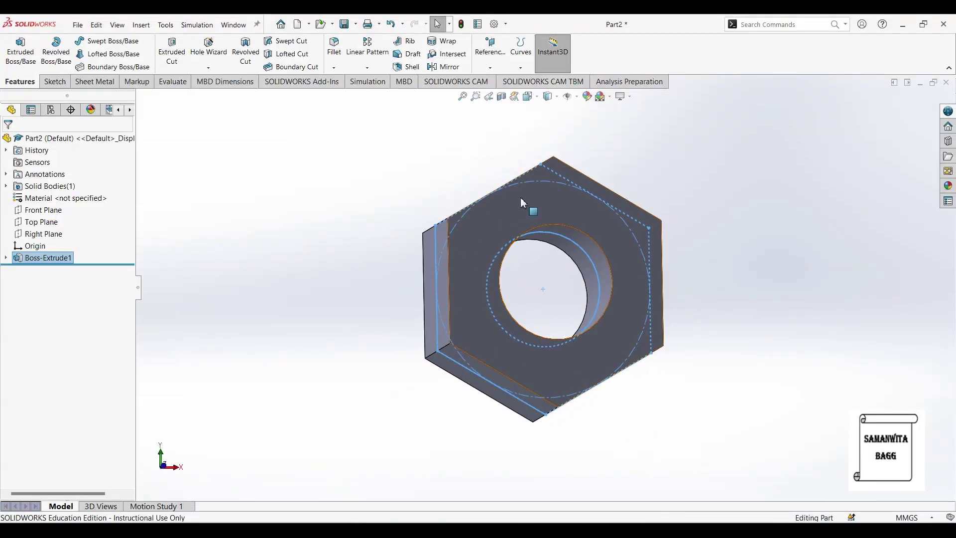
pyautogui.click(497, 215)
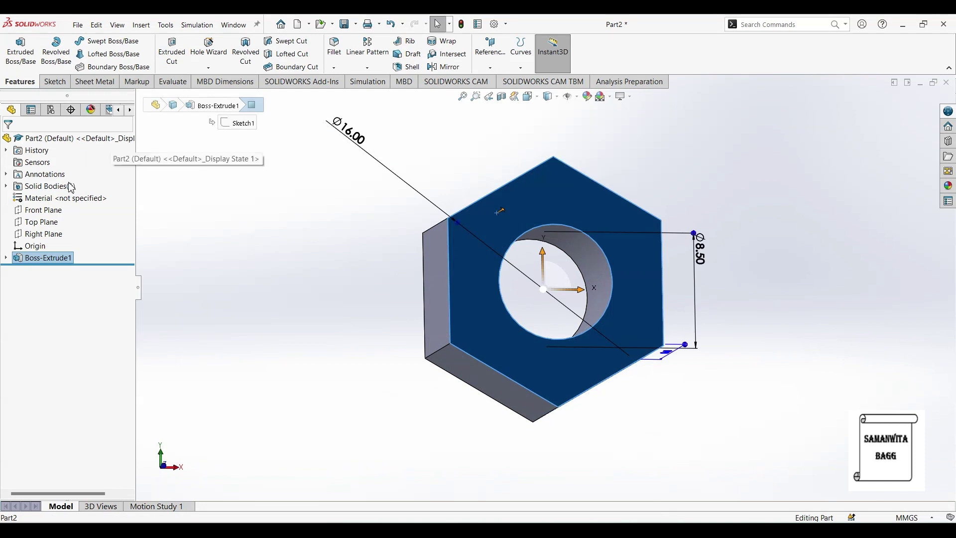
pyautogui.click(55, 82)
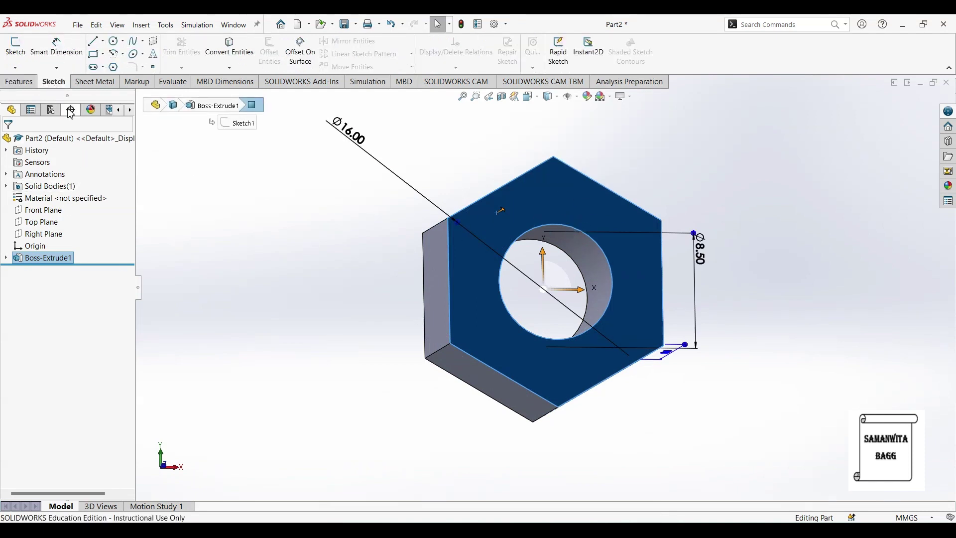
pyautogui.click(114, 42)
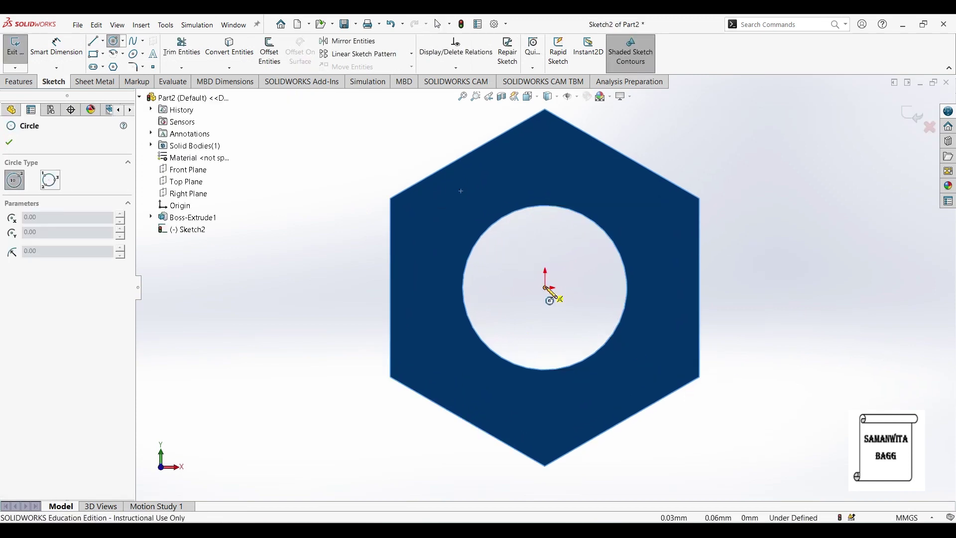
pyautogui.click(545, 288)
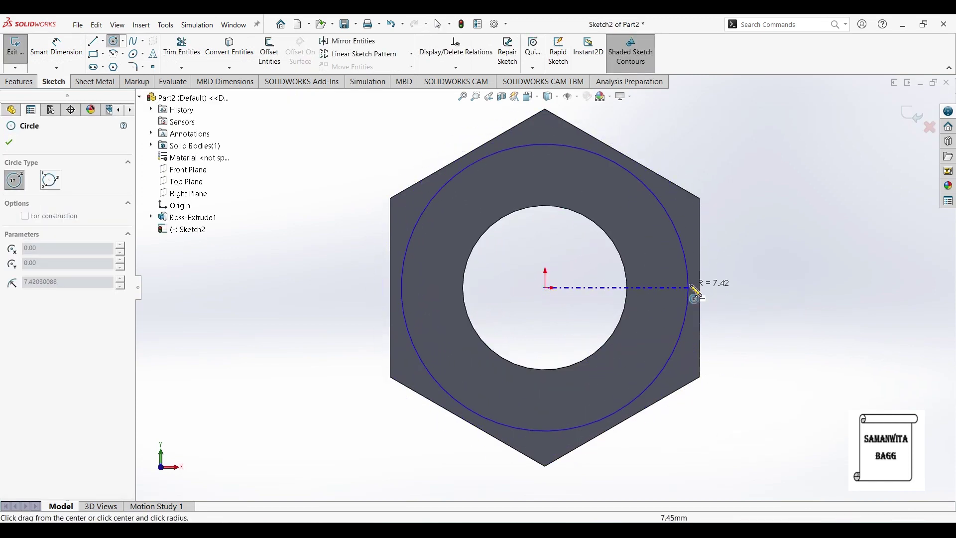
pyautogui.click(737, 301)
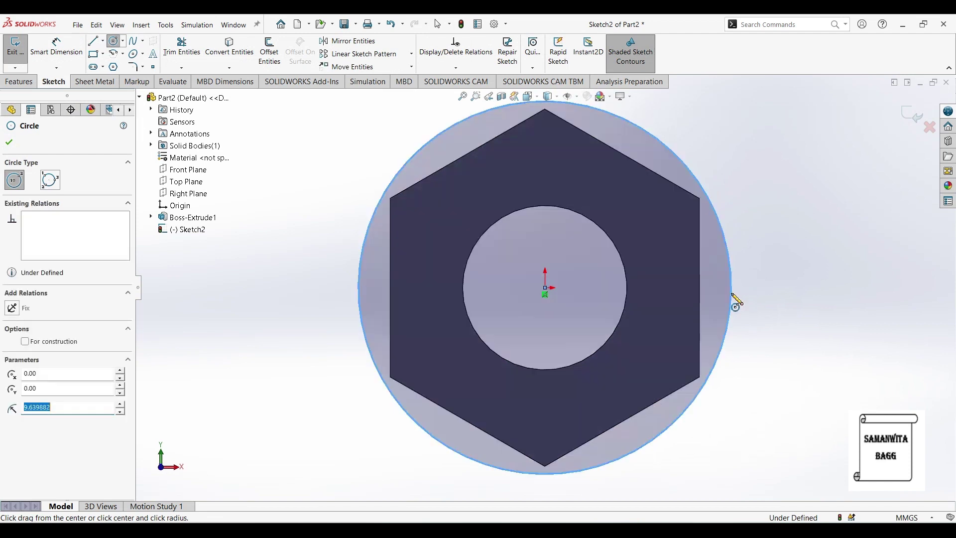
pyautogui.click(10, 143)
# - Add a Tangent relation between the circle and the hexagon's upper-right edge, and exit the sketch
pyautogui.click(597, 140)
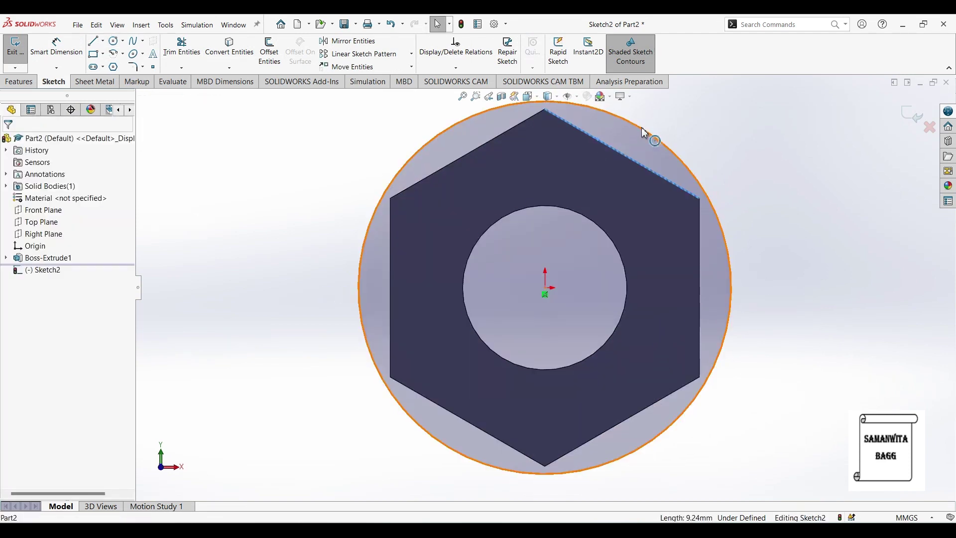
pyautogui.keyDown('ctrl'); pyautogui.click(649, 137); pyautogui.keyUp('ctrl')
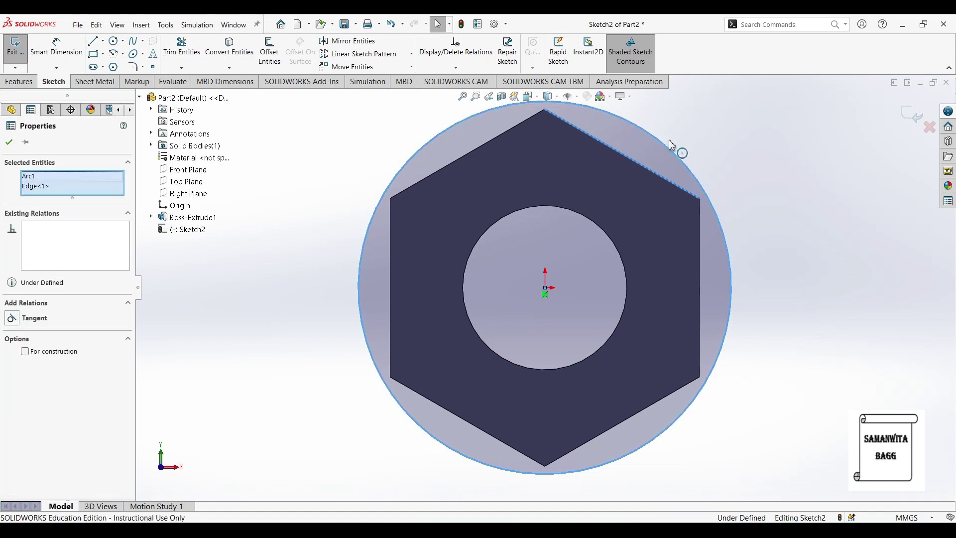
pyautogui.click(30, 321)
pyautogui.click(9, 145)
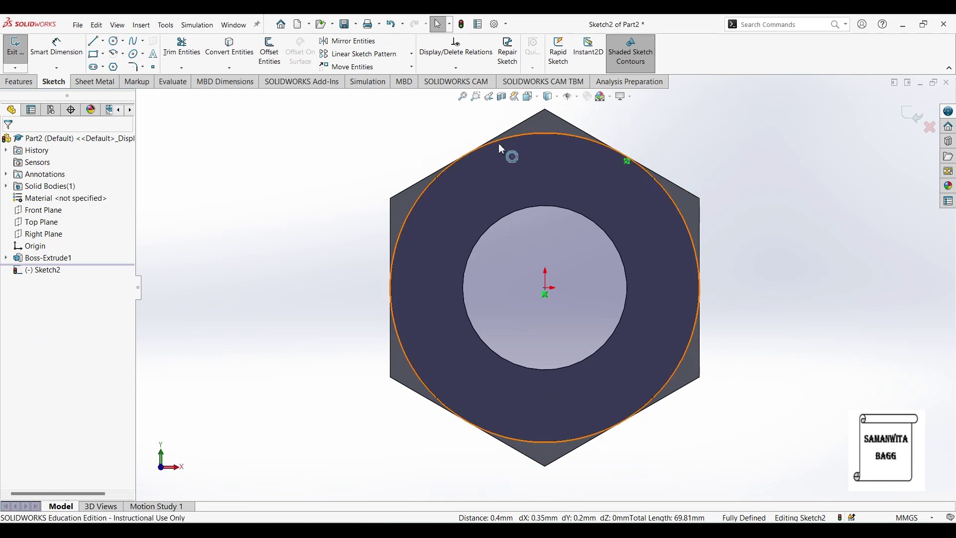
pyautogui.click(19, 54)
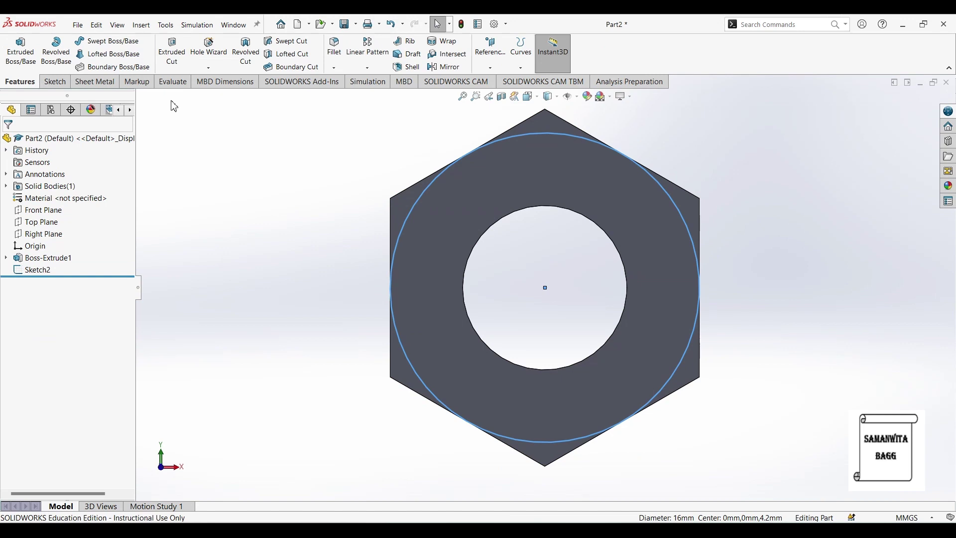
# - Cut away the hexagon corners outside the circle with a Mid Plane Extruded Cut of 8.4 mm, flipped side to cut and 60° draft
pyautogui.click(172, 50)
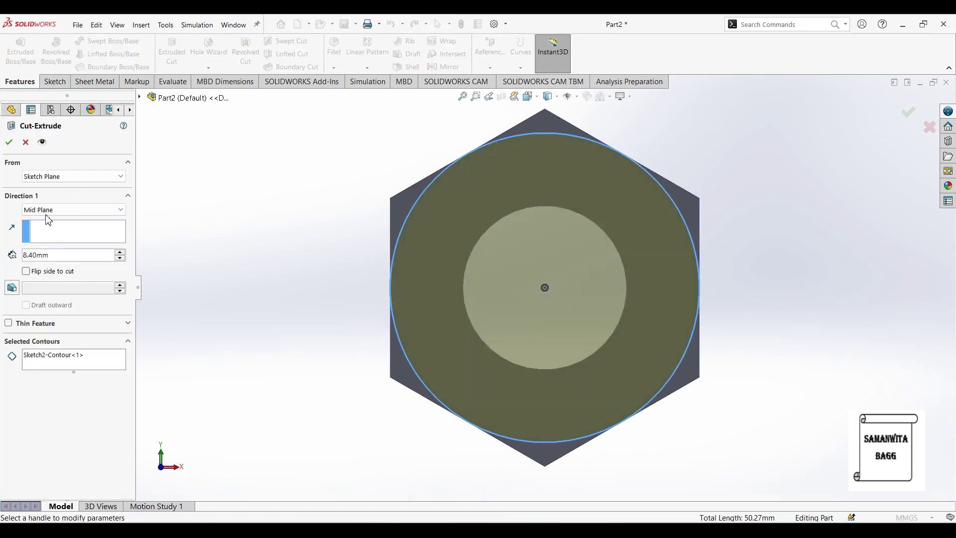
pyautogui.click(100, 233)
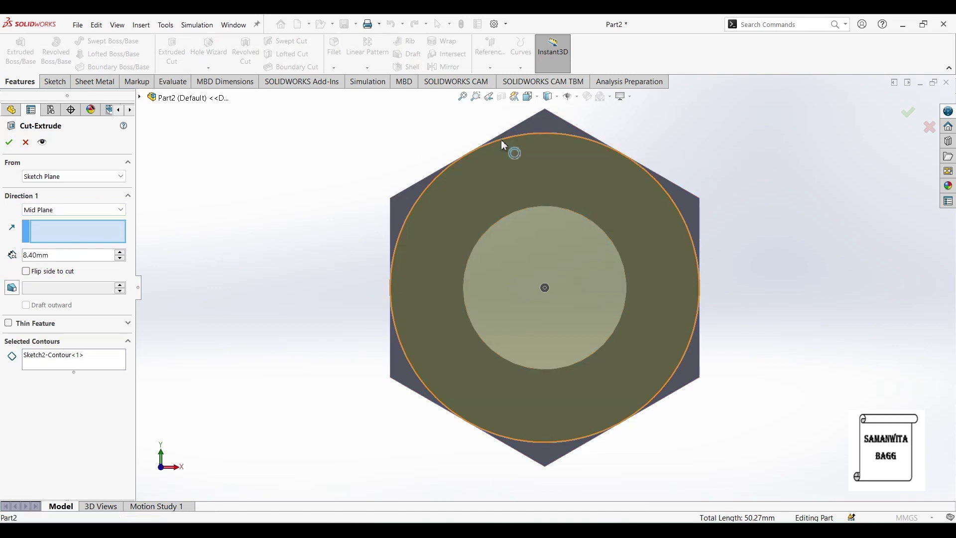
pyautogui.moveTo(339, 220); pyautogui.dragTo(327, 230, button='middle')
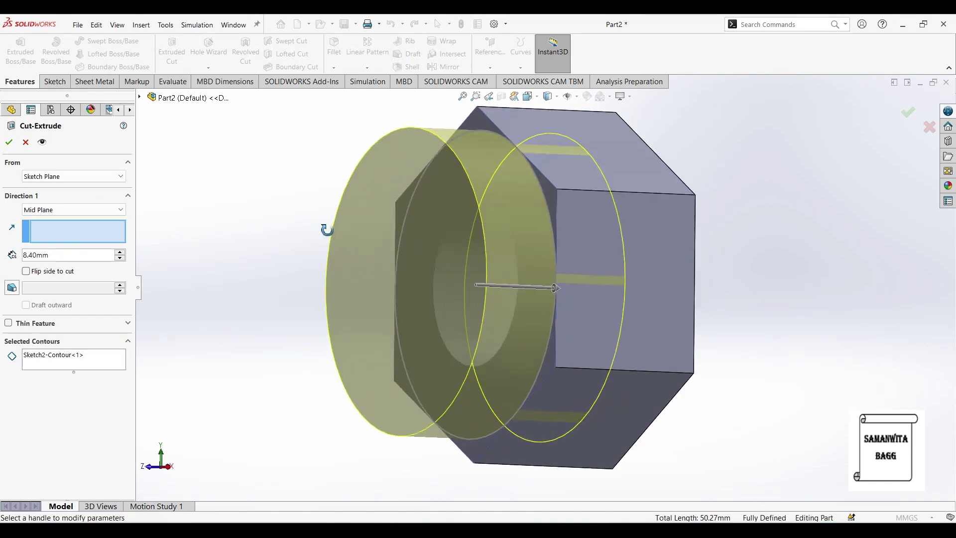
pyautogui.click(120, 209)
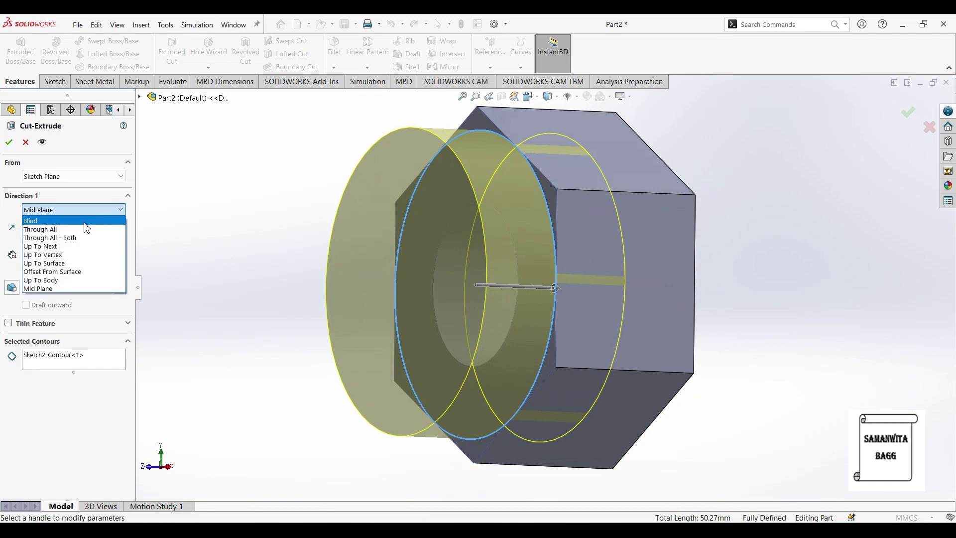
pyautogui.click(78, 290)
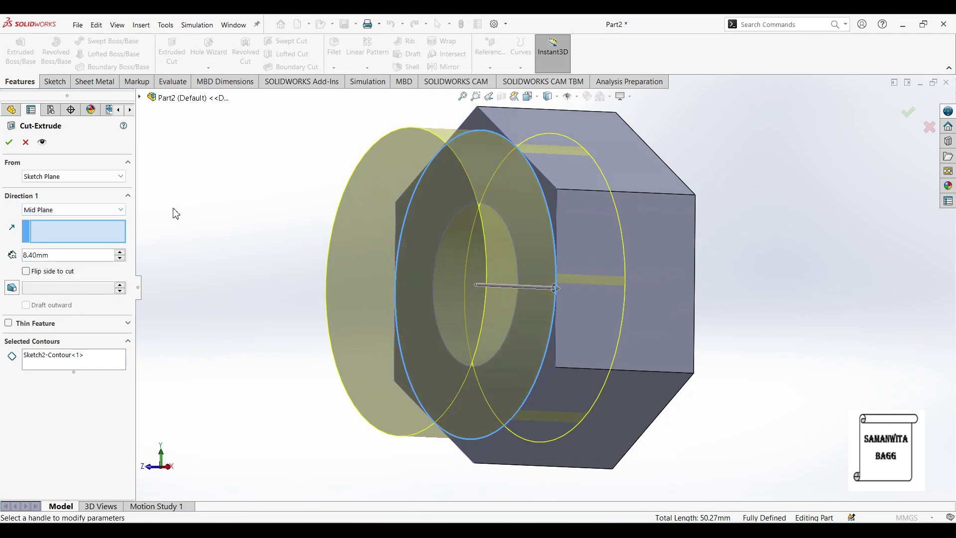
pyautogui.click(26, 271)
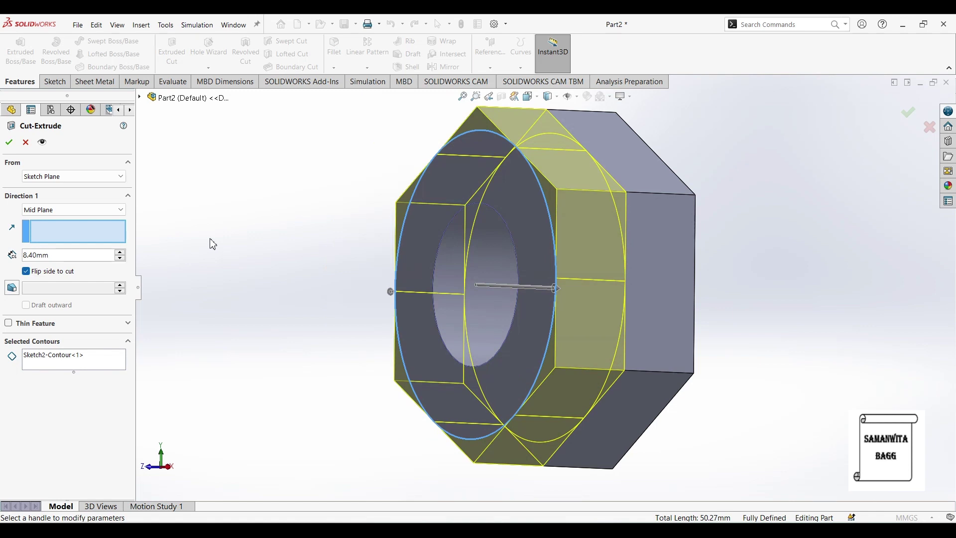
pyautogui.click(12, 287)
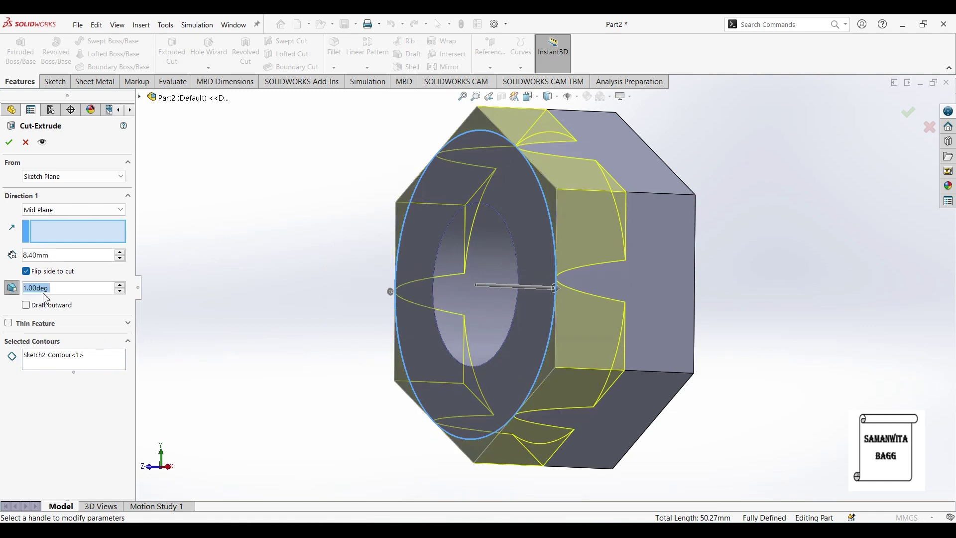
pyautogui.write('60')
pyautogui.press('Return')
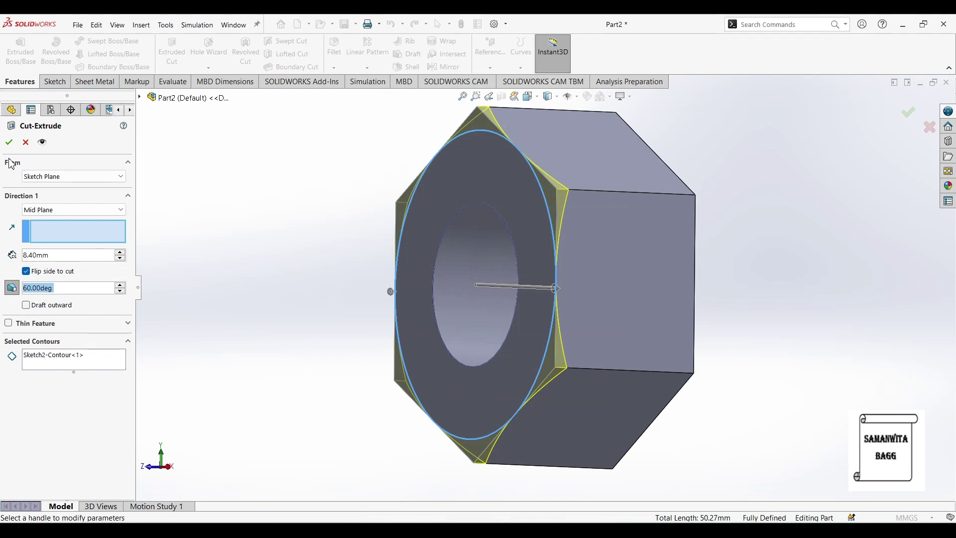
pyautogui.click(9, 141)
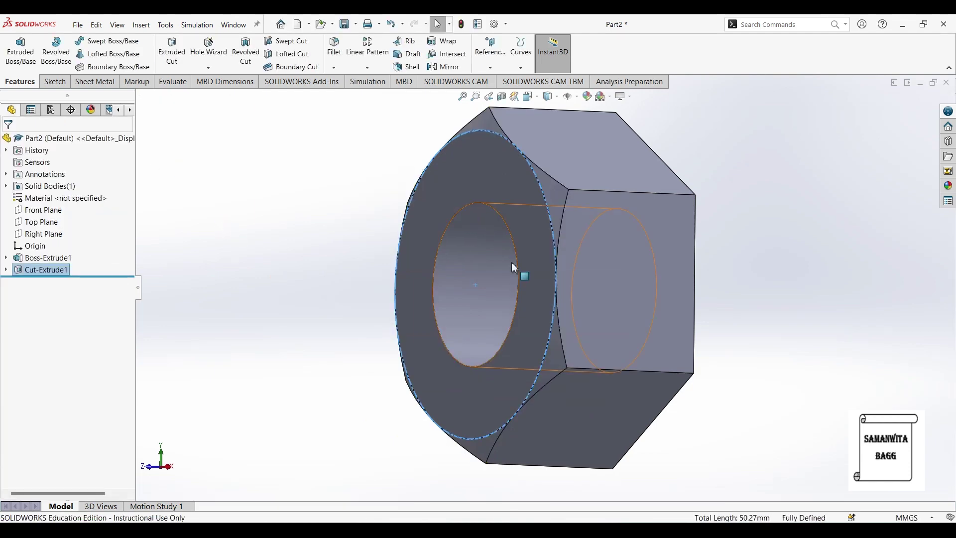
# - Mirror the drafted corner cut about the Front Plane onto the nut's opposite face
pyautogui.moveTo(604, 232); pyautogui.dragTo(474, 163, button='middle')
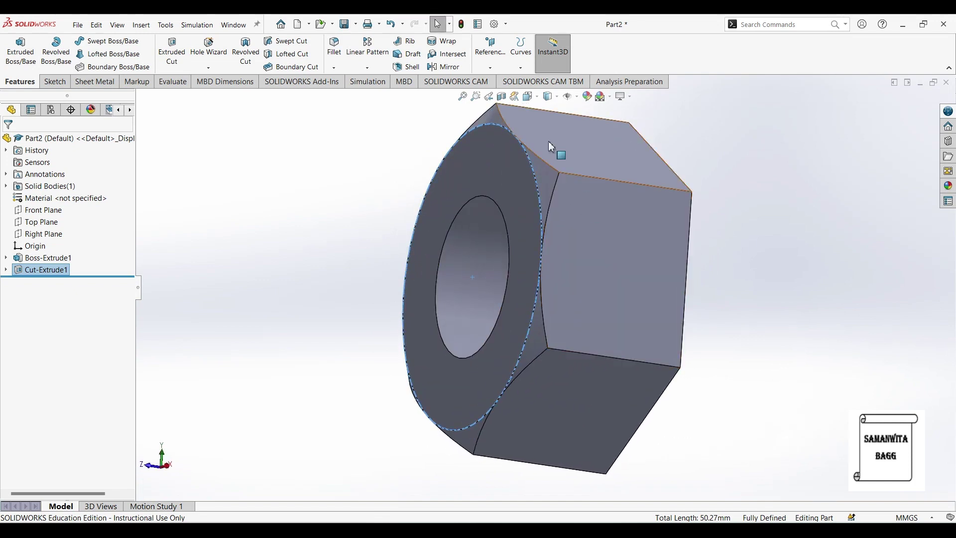
pyautogui.moveTo(584, 208); pyautogui.dragTo(504, 209, button='middle')
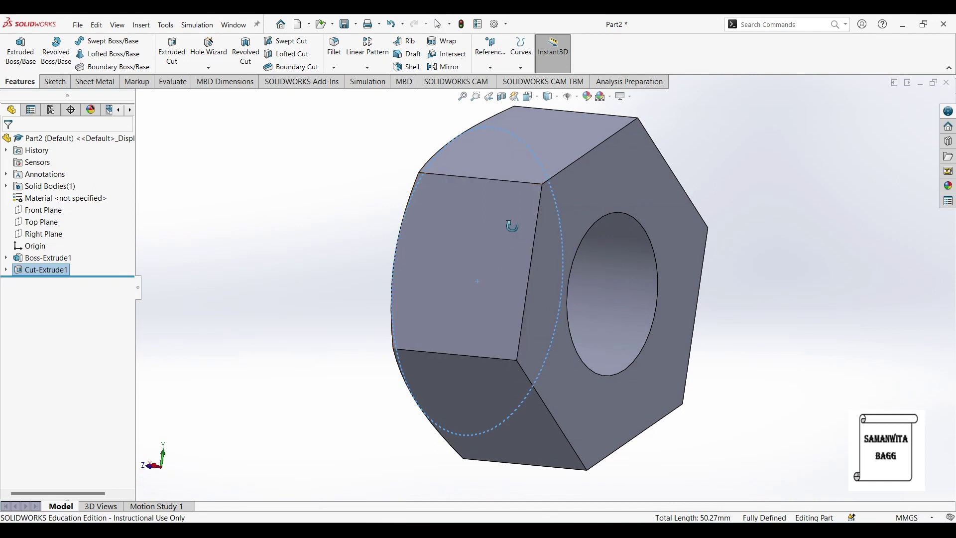
pyautogui.moveTo(512, 226); pyautogui.dragTo(548, 224, button='middle')
pyautogui.click(443, 66)
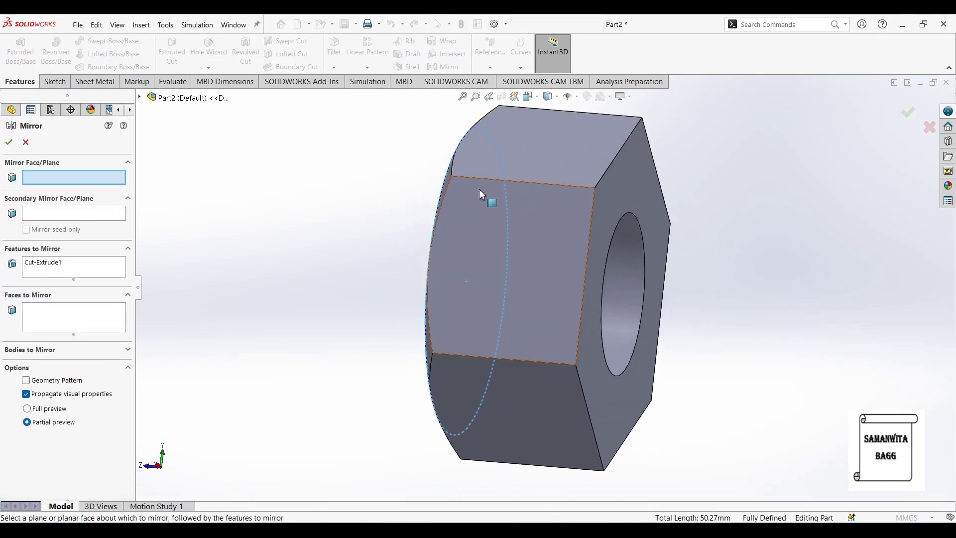
pyautogui.moveTo(481, 194); pyautogui.dragTo(190, 265, button='middle')
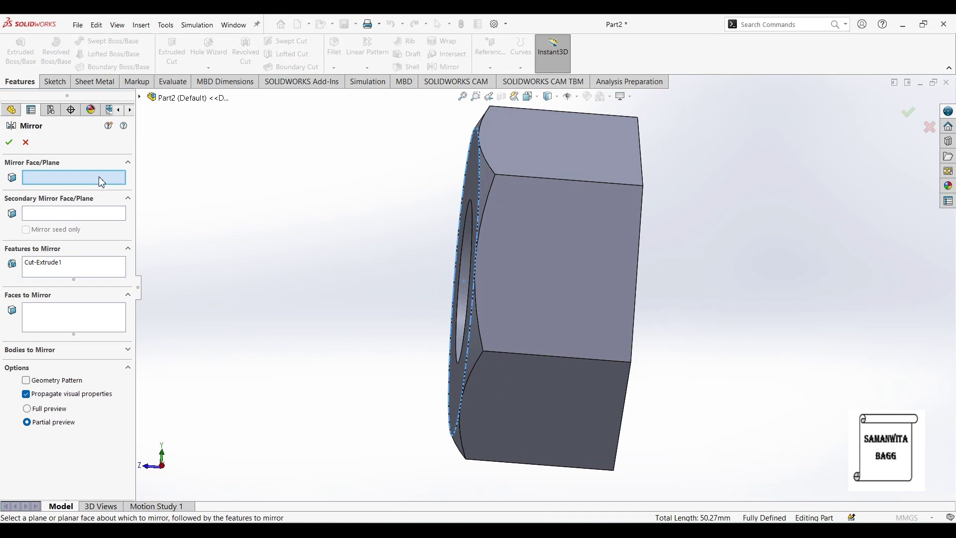
pyautogui.click(142, 100)
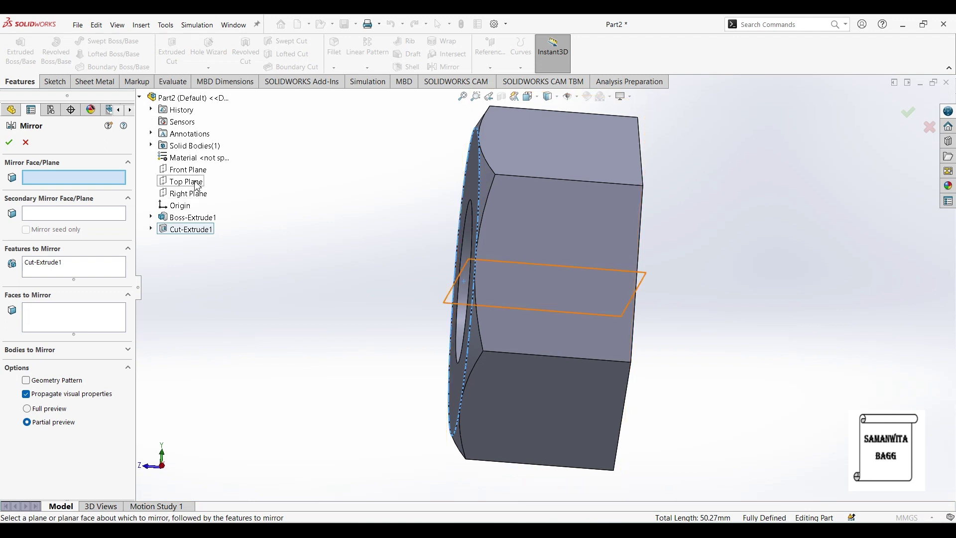
pyautogui.click(199, 174)
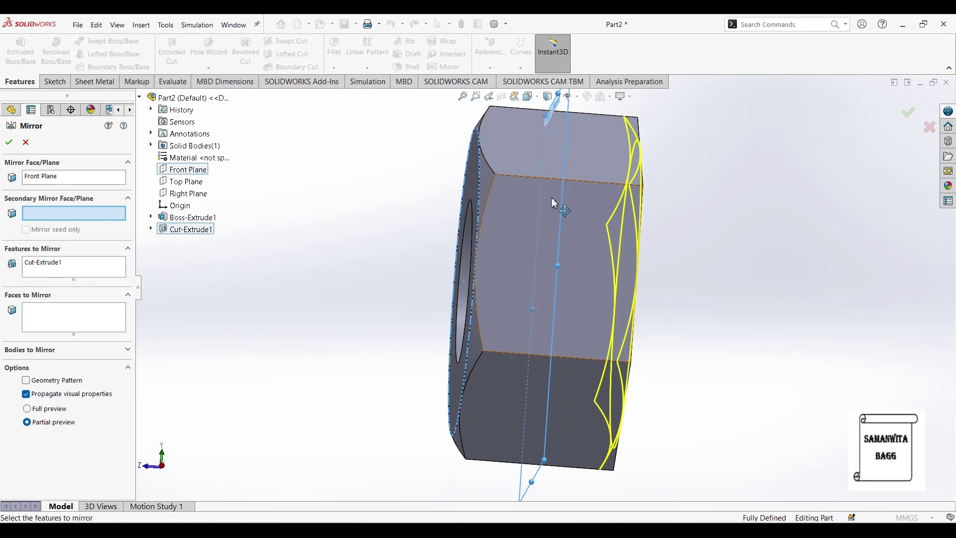
pyautogui.click(9, 143)
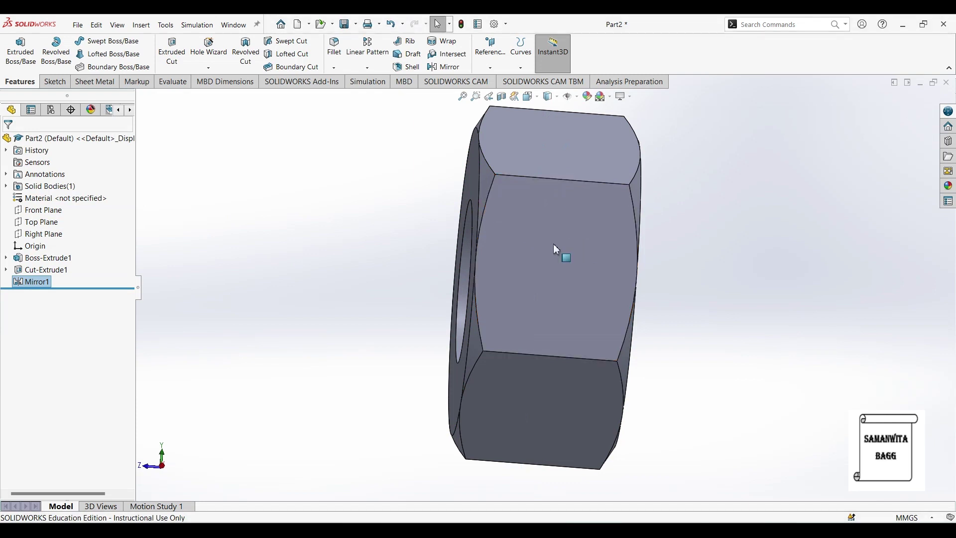
# - Chamfer both circular edges of the central hole with a distance of 0.75 mm at 45°
pyautogui.moveTo(561, 252); pyautogui.dragTo(548, 219, button='middle')
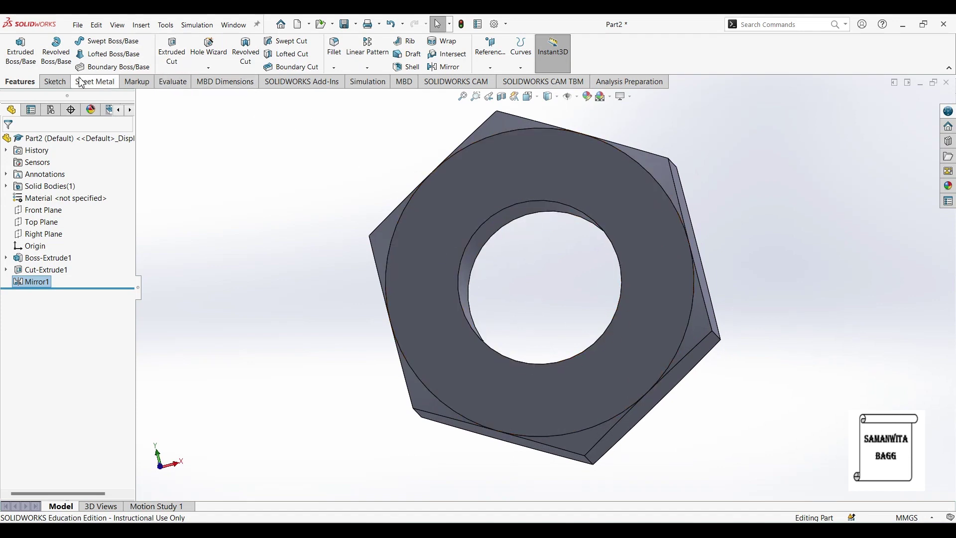
pyautogui.click(338, 74)
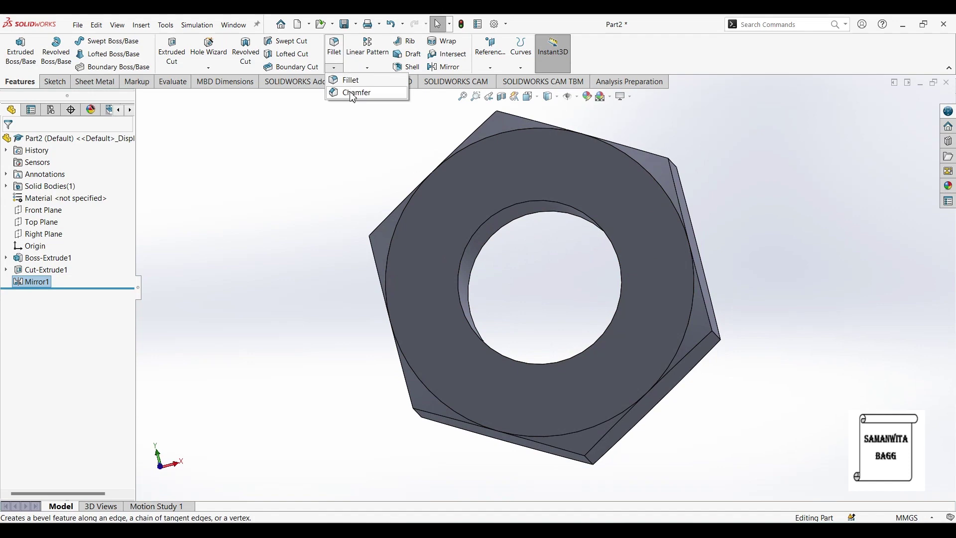
pyautogui.click(348, 92)
pyautogui.click(456, 298)
pyautogui.moveTo(455, 299); pyautogui.dragTo(503, 239, button='middle')
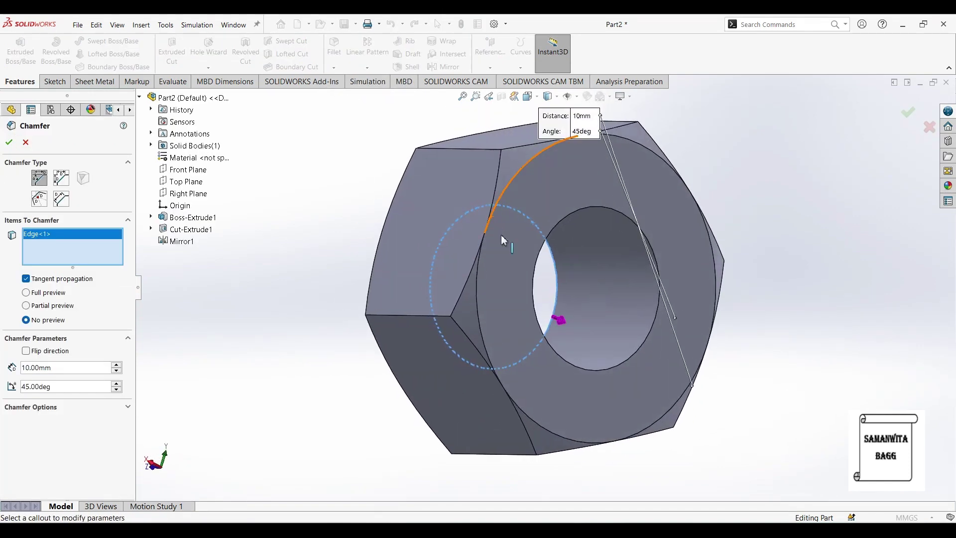
pyautogui.click(574, 214)
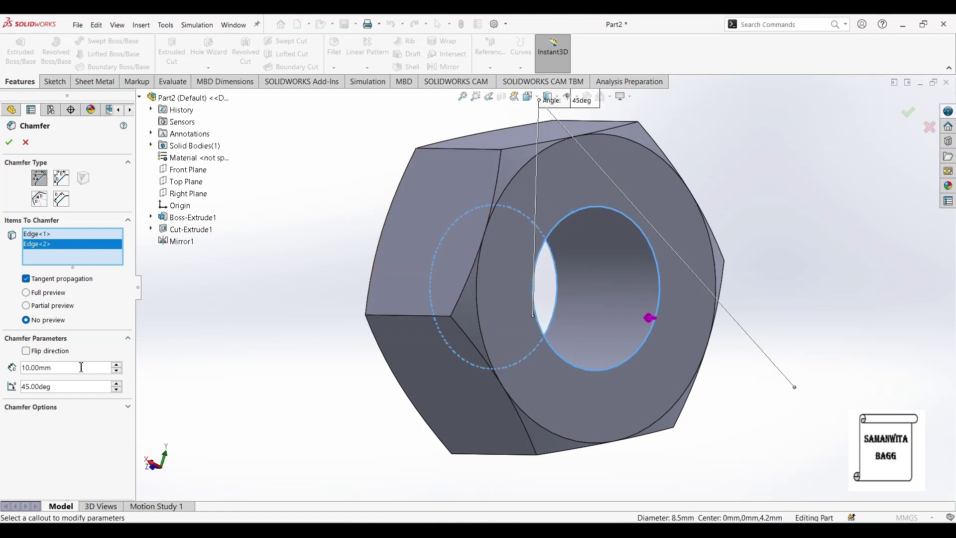
pyautogui.doubleClick(61, 367)
pyautogui.write('0.75')
pyautogui.press('Return')
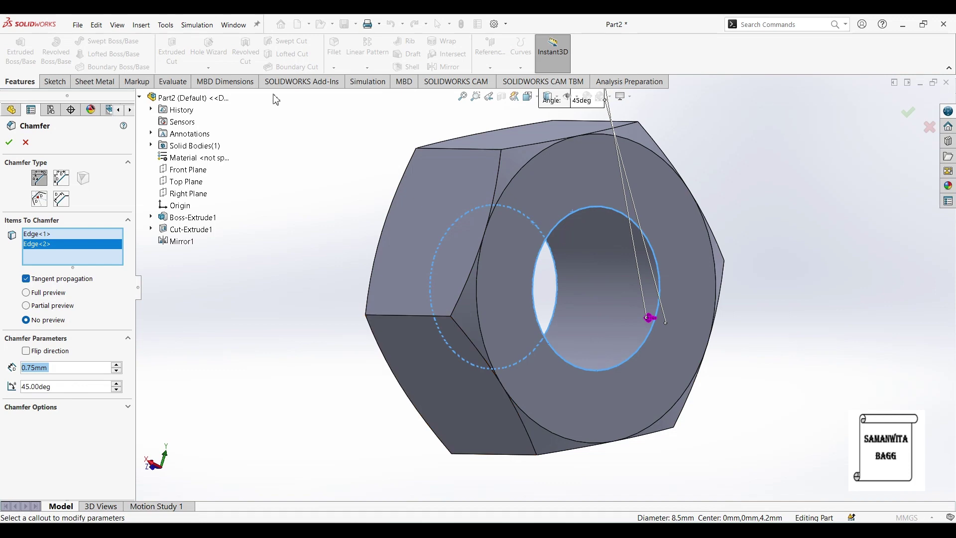
pyautogui.click(9, 143)
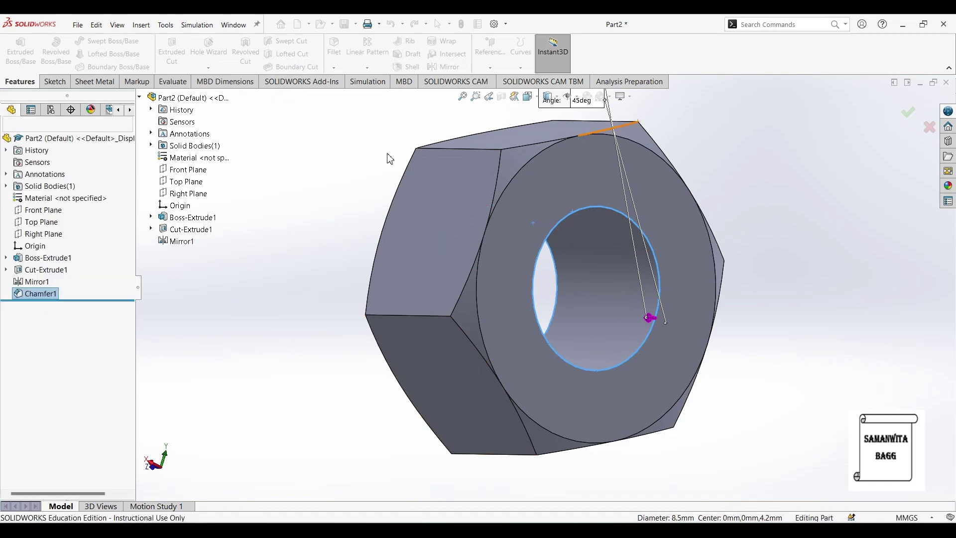
# - Add a Cosmetic Thread on the inner circular edge of the chamfered hole, with a 10 mm diameter and Up to Next end condition
pyautogui.moveTo(572, 234); pyautogui.dragTo(618, 240, button='middle')
pyautogui.moveTo(475, 261); pyautogui.dragTo(620, 219, button='middle')
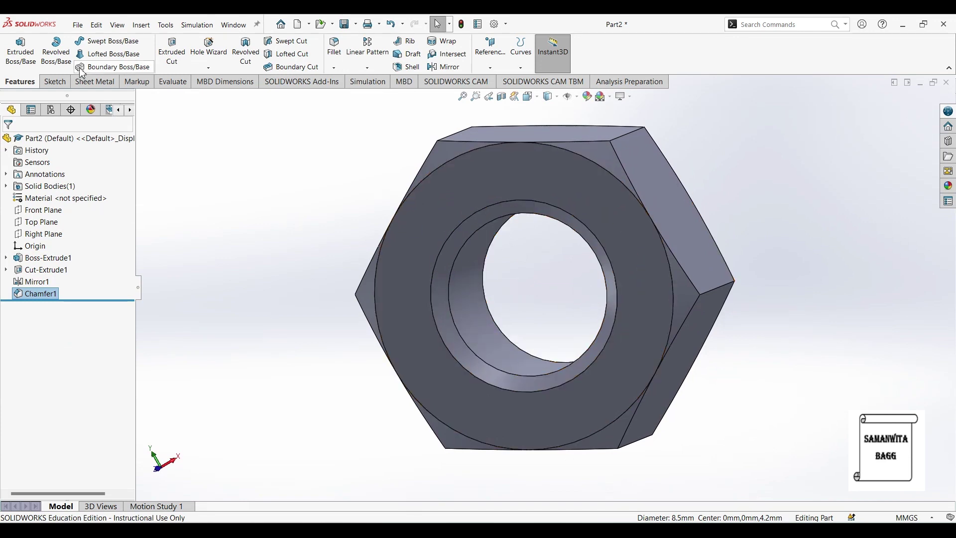
pyautogui.click(142, 26)
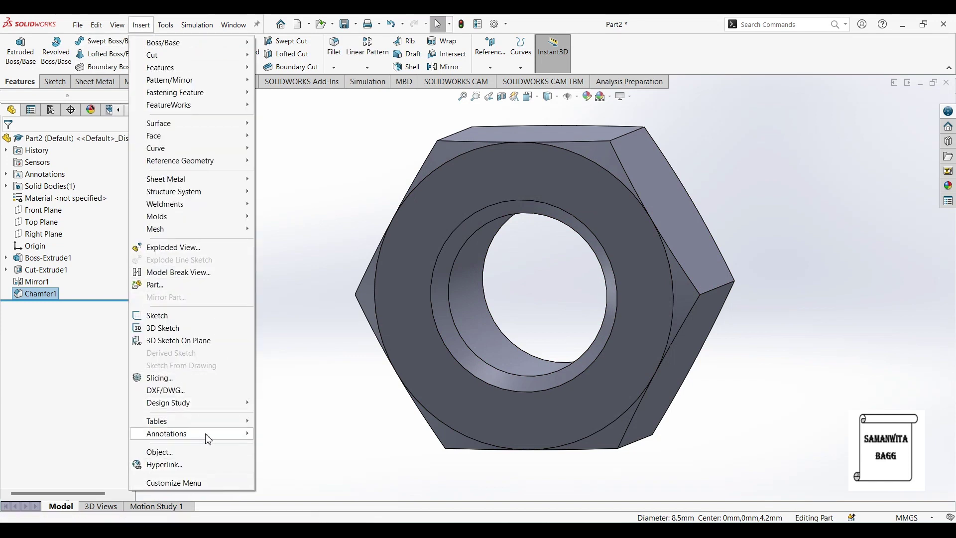
pyautogui.moveTo(204, 434)
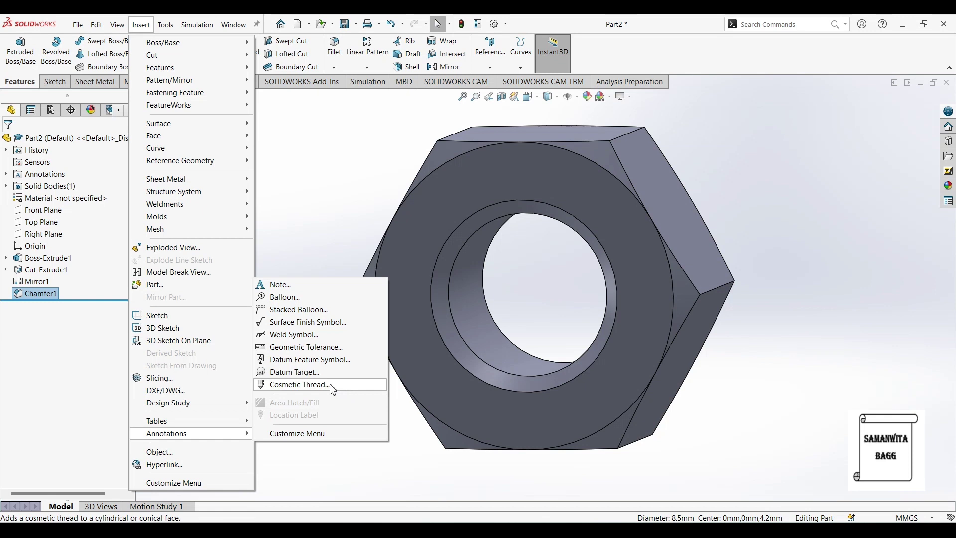
pyautogui.click(334, 388)
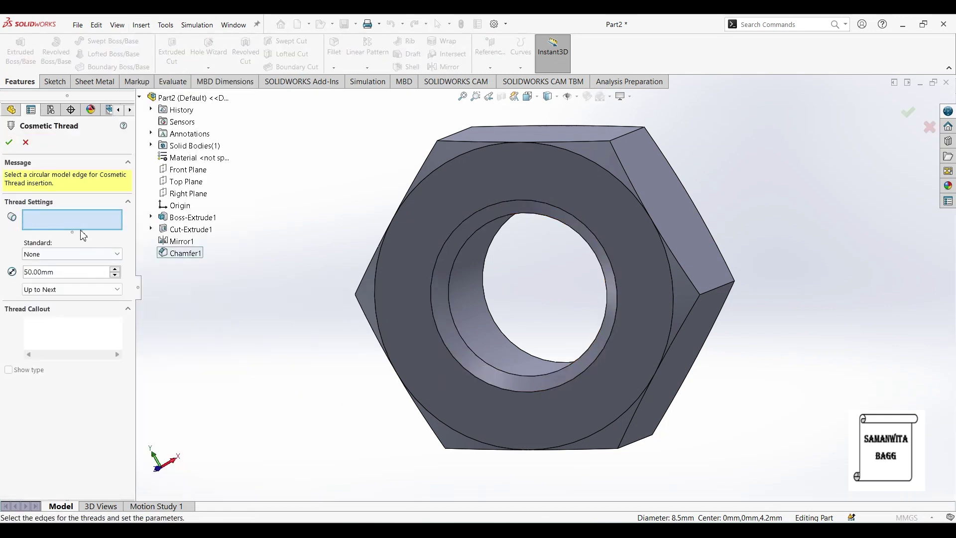
pyautogui.click(478, 229)
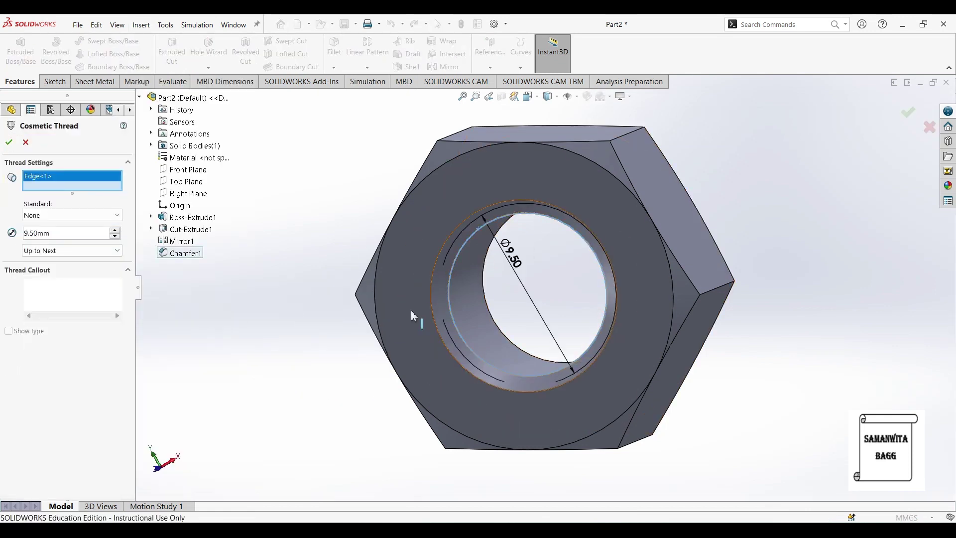
pyautogui.doubleClick(55, 236)
pyautogui.write('10')
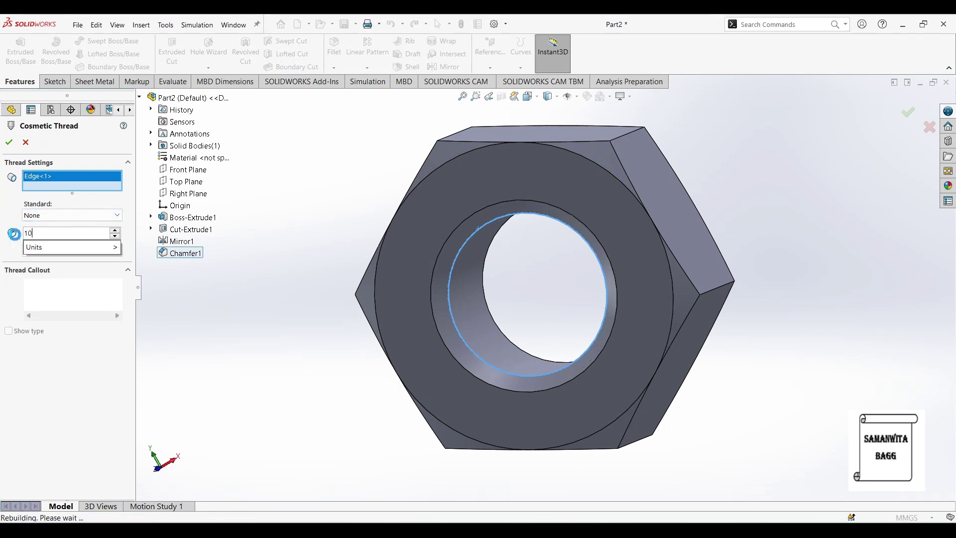
pyautogui.press('Return')
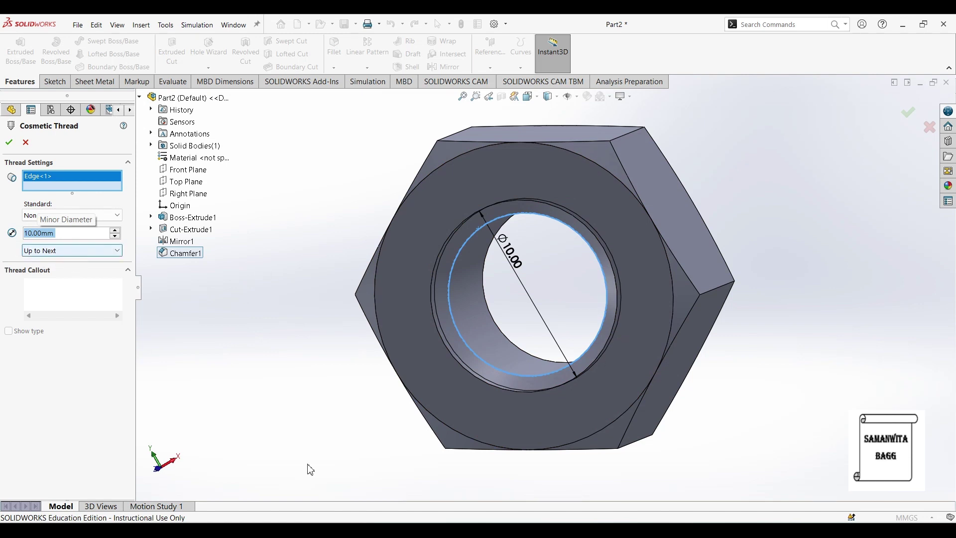
pyautogui.click(9, 142)
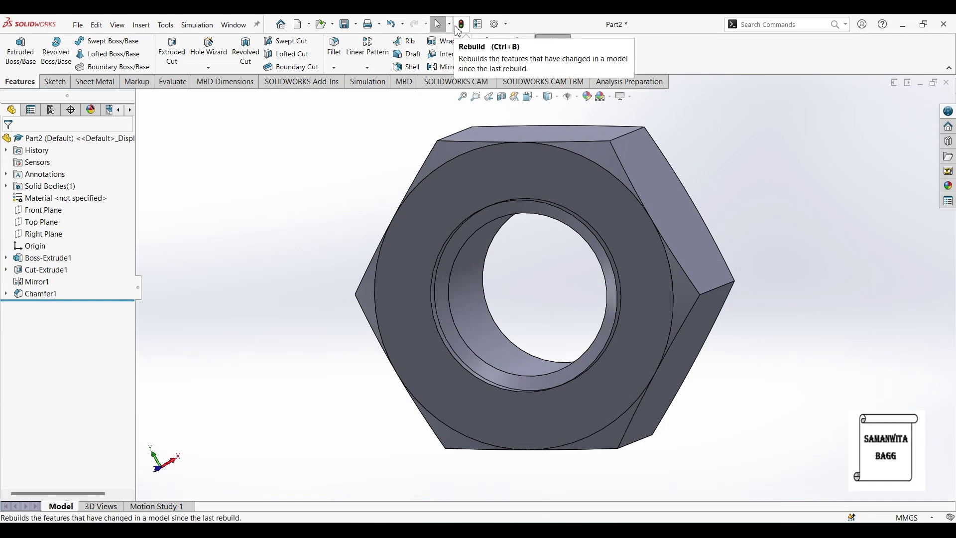
# - Enable shaded cosmetic threads in the document's Detailing display filter and apply the setting
pyautogui.click(506, 26)
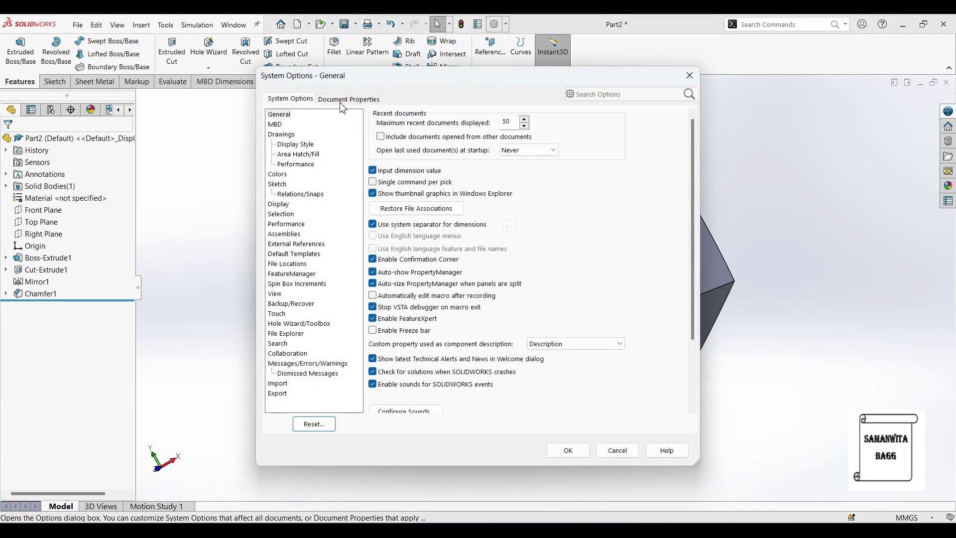
pyautogui.click(345, 102)
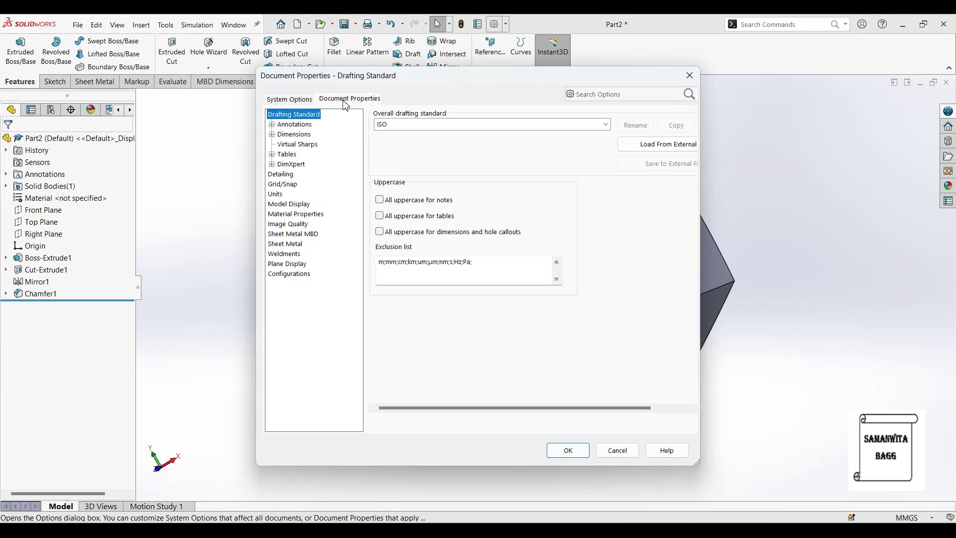
pyautogui.click(281, 175)
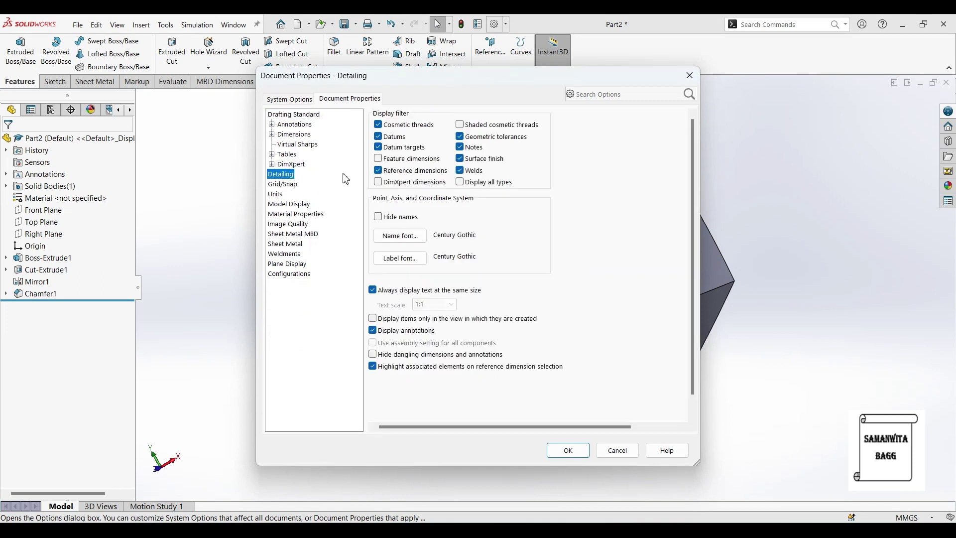
pyautogui.click(464, 127)
pyautogui.click(572, 452)
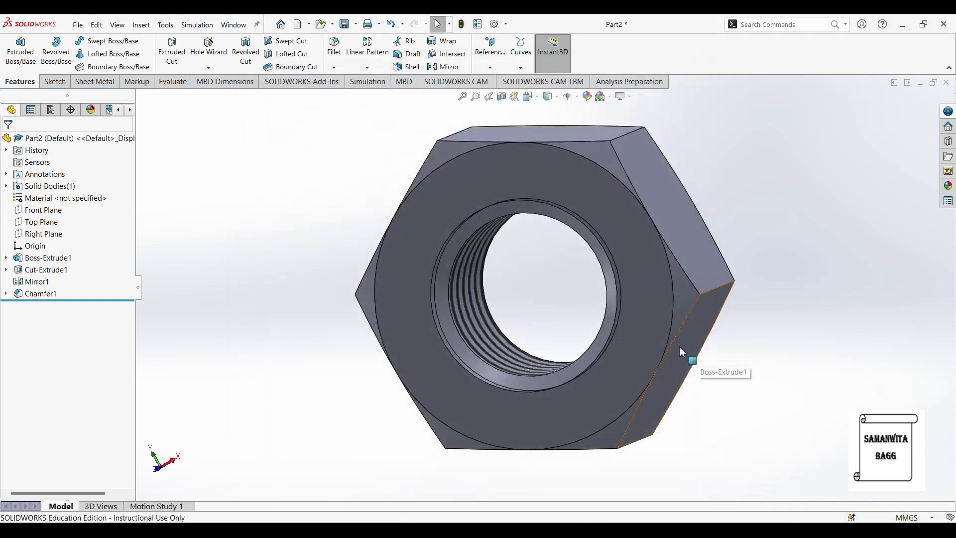
pyautogui.moveTo(680, 349); pyautogui.dragTo(490, 326, button='middle')
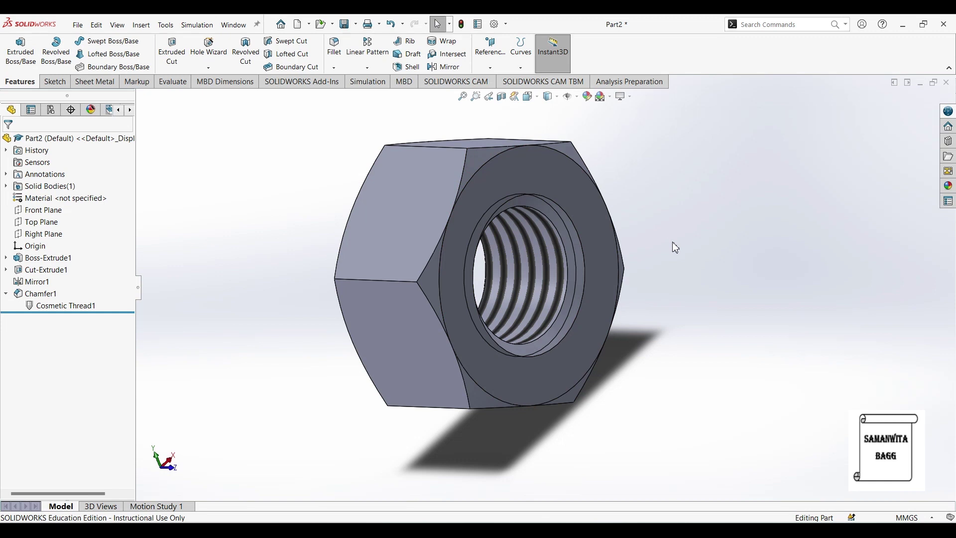
pyautogui.moveTo(589, 228); pyautogui.dragTo(513, 207, button='middle')
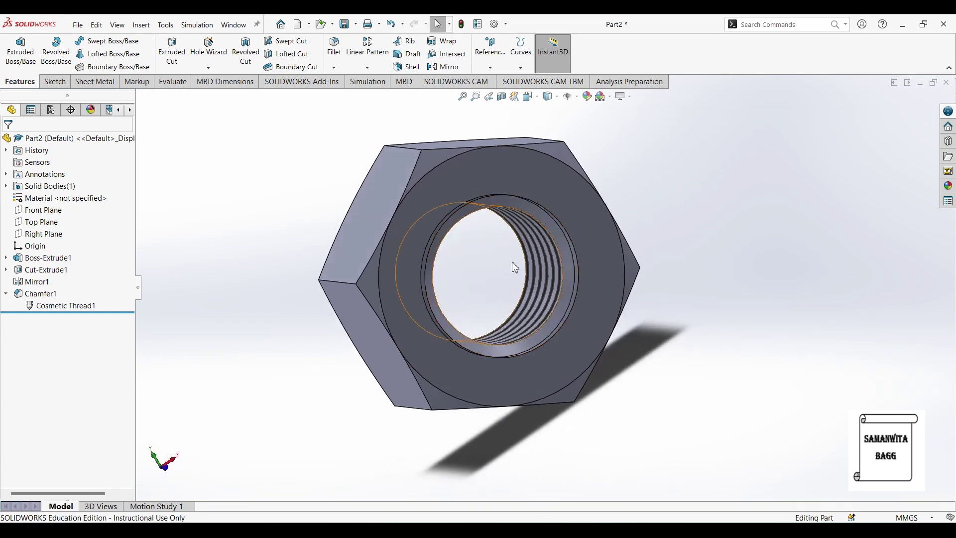
pyautogui.moveTo(614, 271); pyautogui.dragTo(686, 298, button='middle')
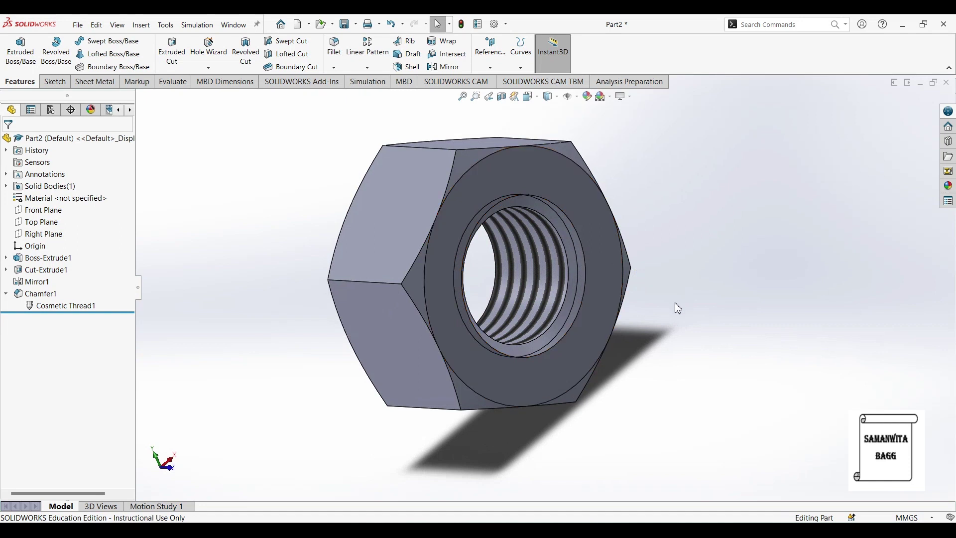